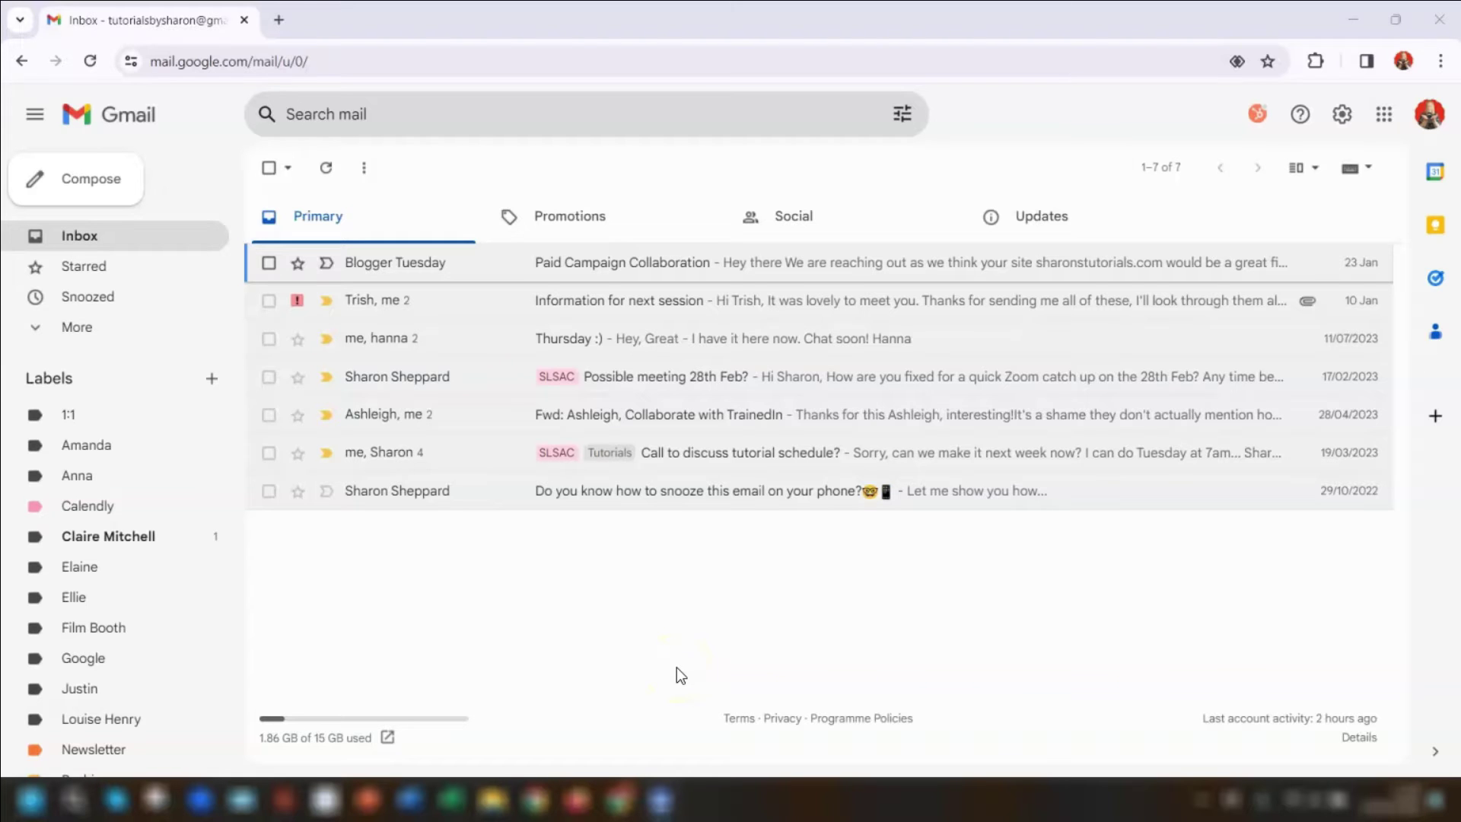
Load gmailtabs.com in a new tab and view its Basic (free) and €2.99/month Premium pricing.
left_click(278, 20)
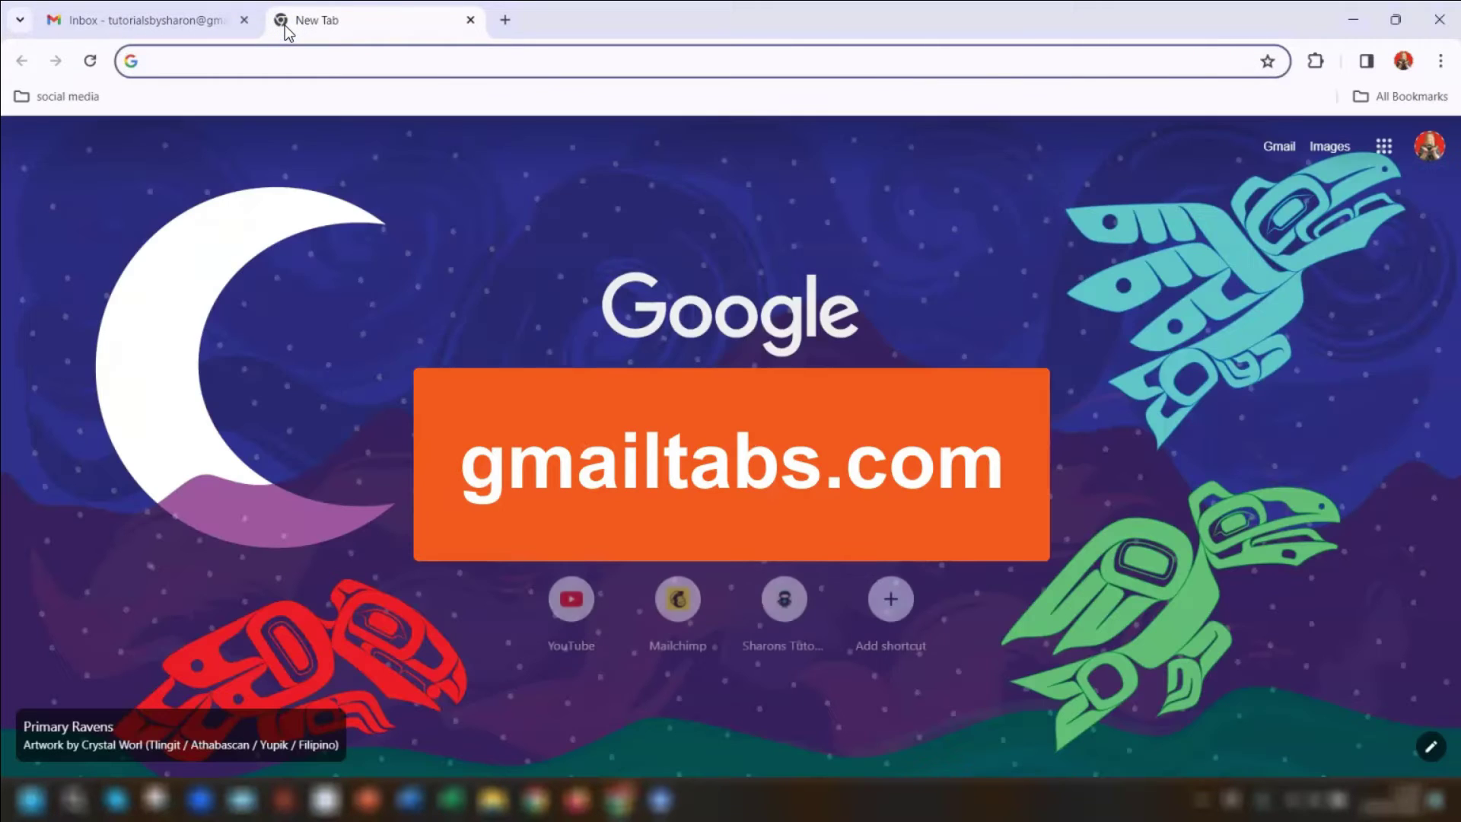
type("gmailtabs.com")
key("Return")
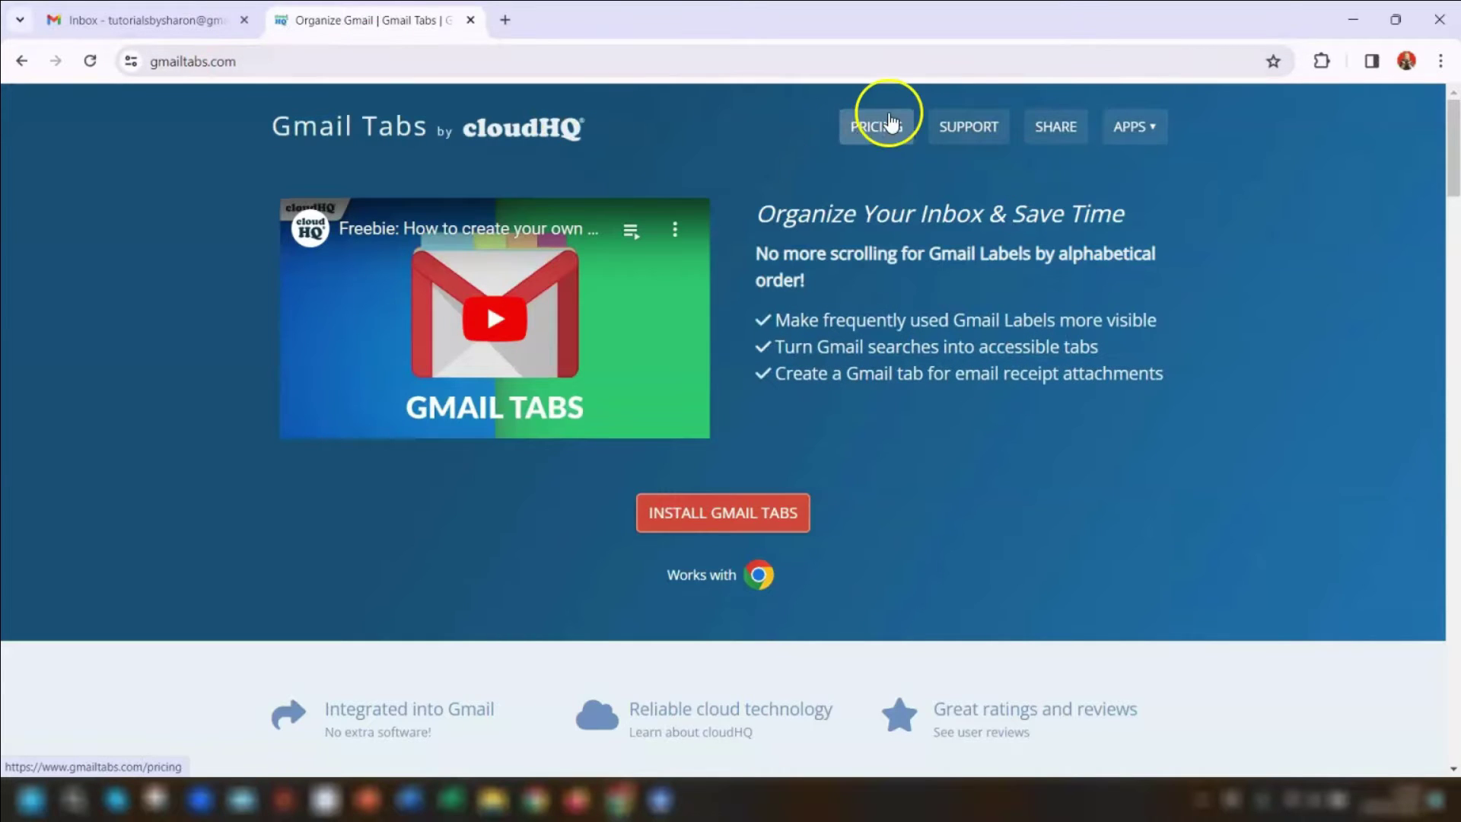
left_click(882, 130)
scroll(1048, 245, "down", 1)
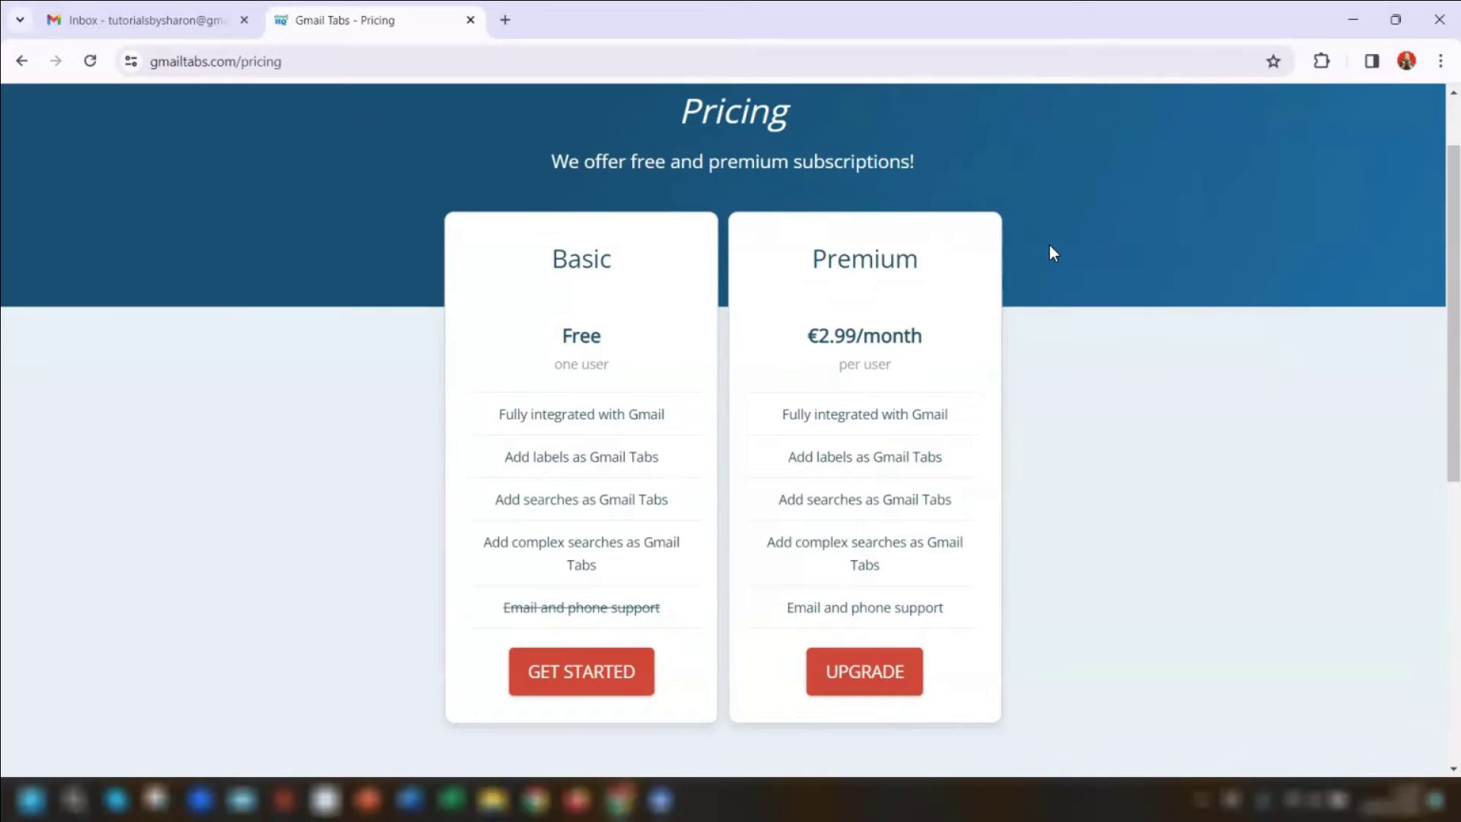
scroll(1044, 244, "down", 1)
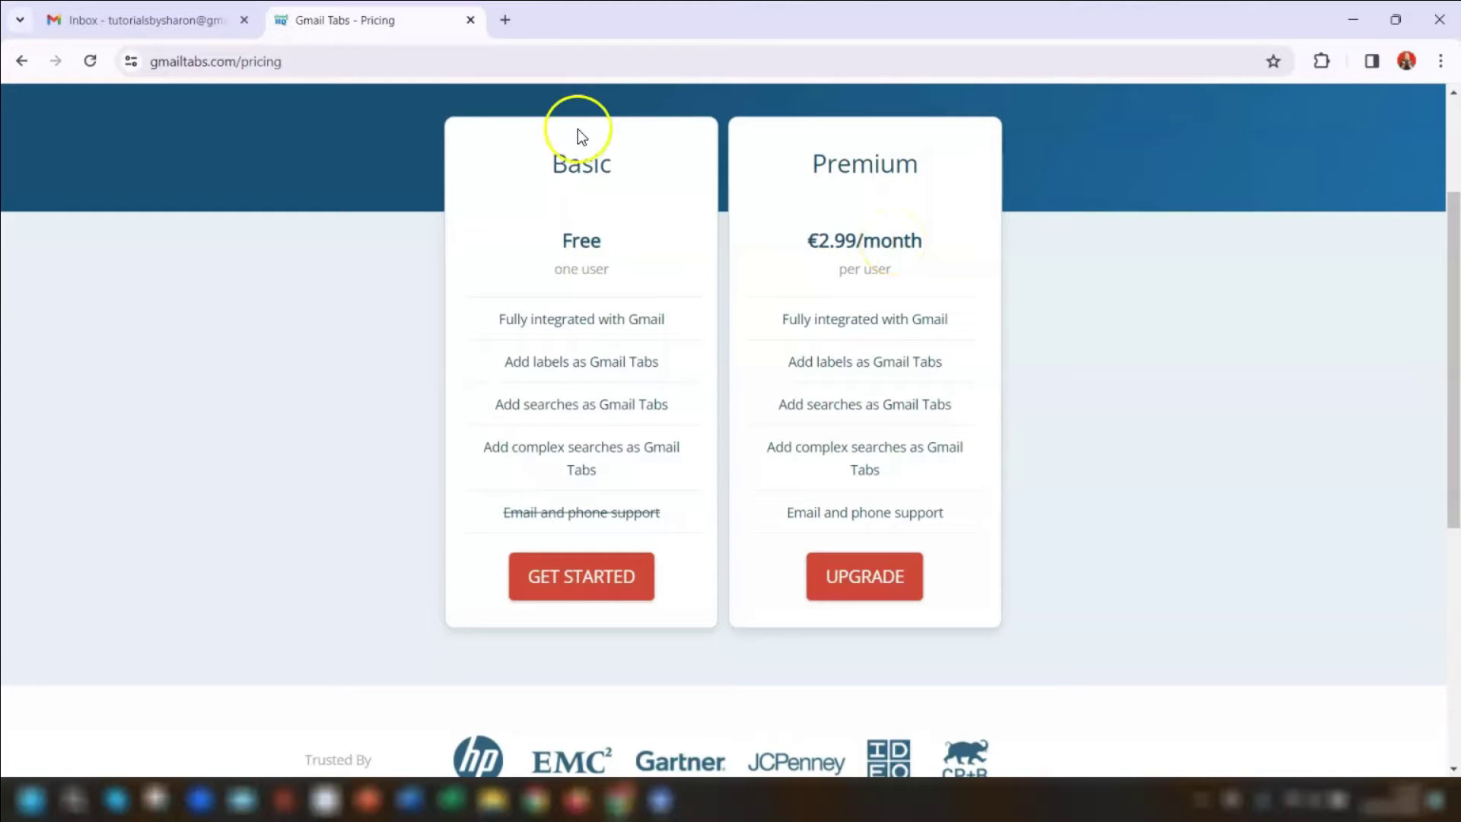
Start with the free Basic plan and add Gmail Tabs by cloudHQ to Chrome.
left_click(581, 576)
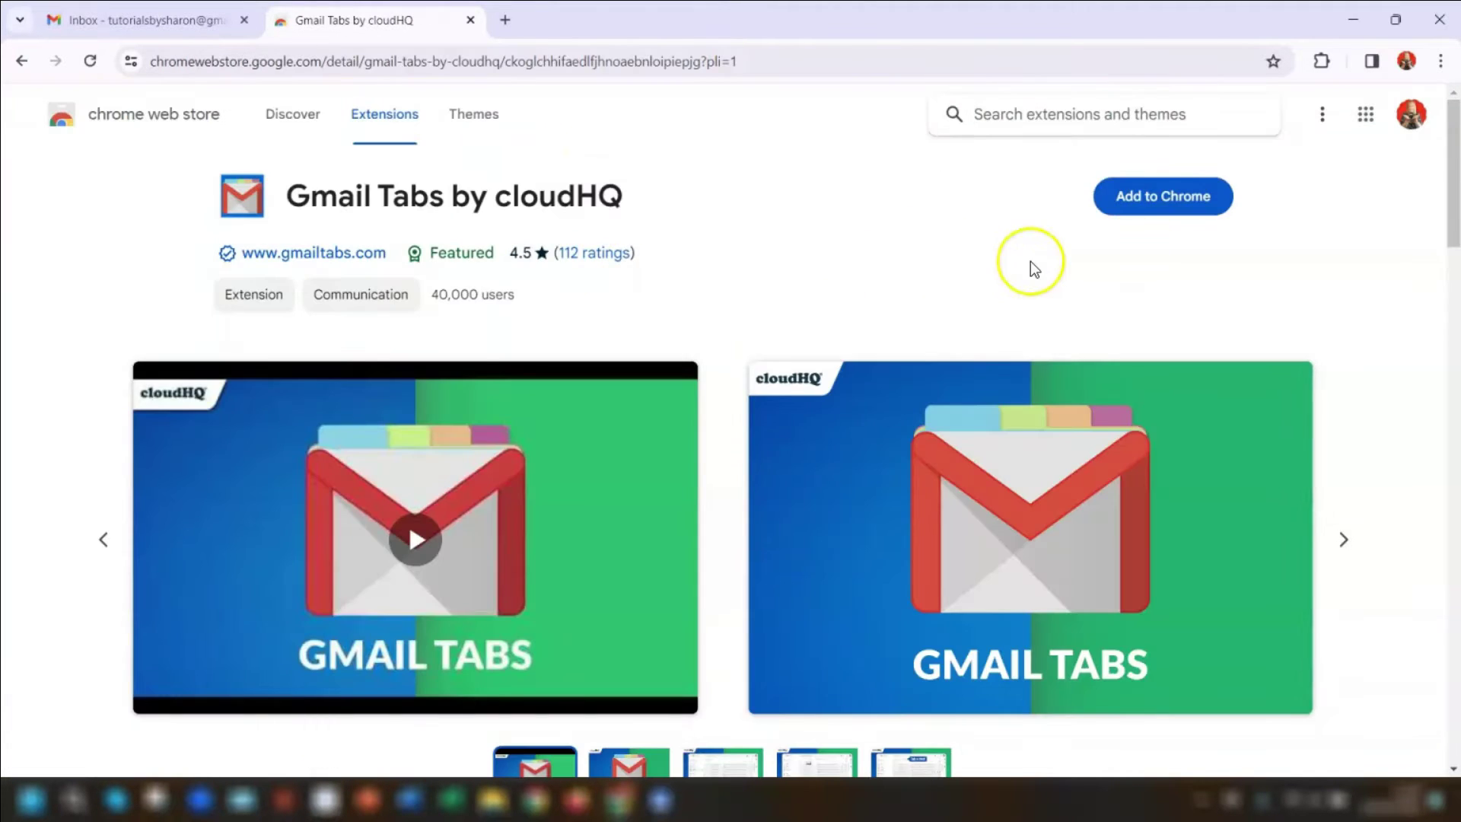
left_click(1138, 202)
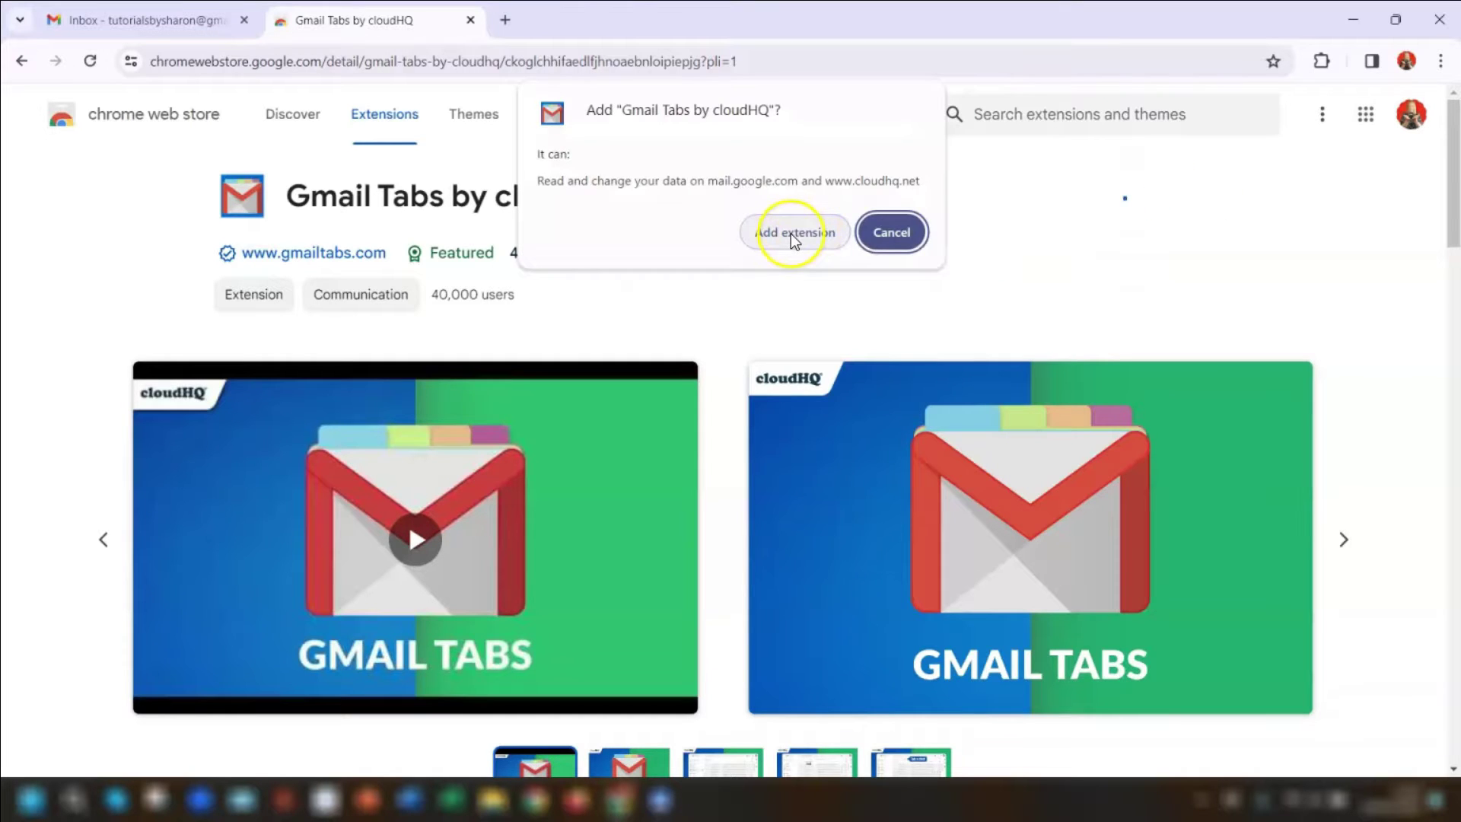
left_click(792, 232)
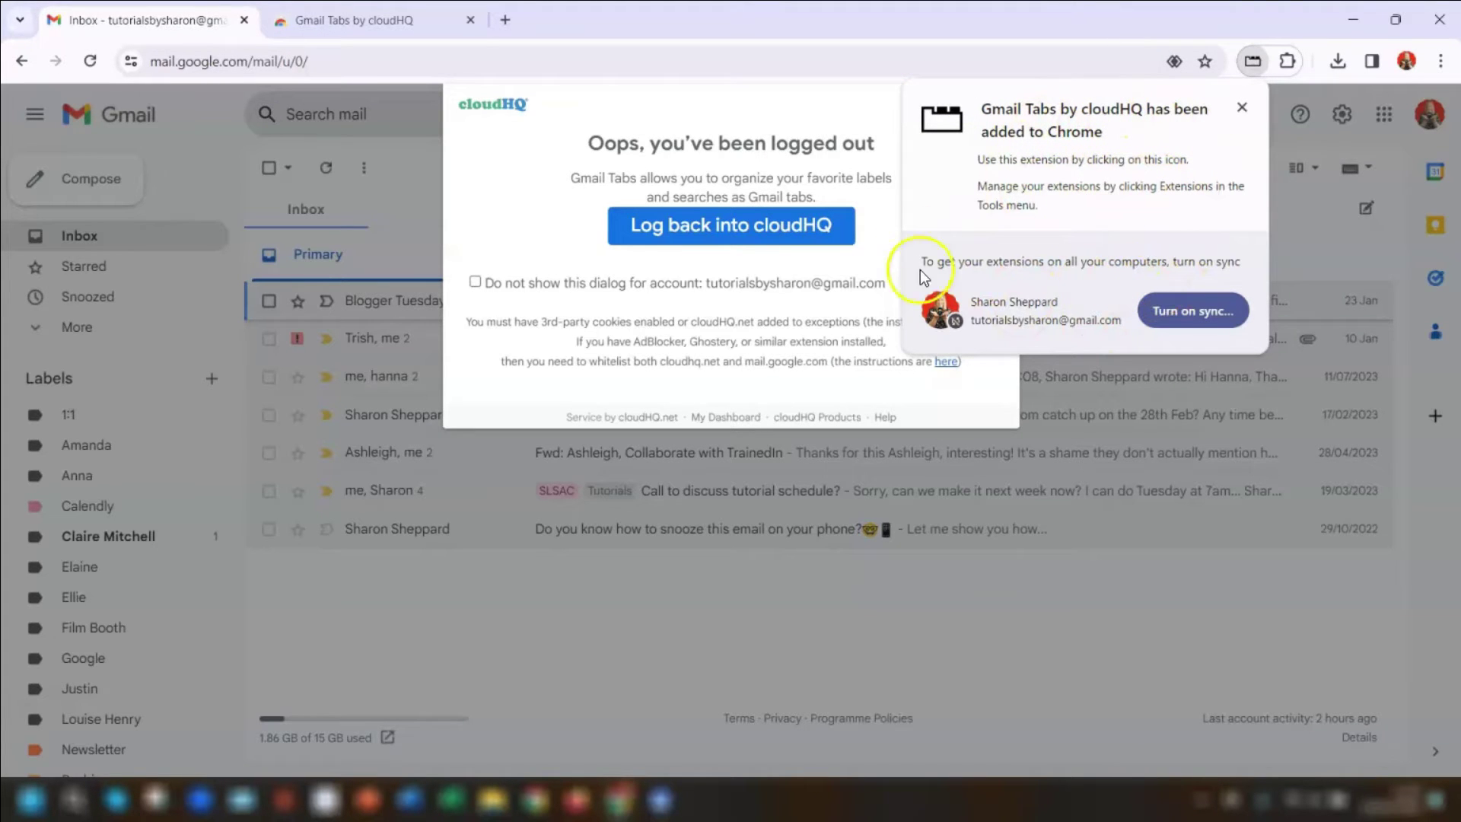
Dismiss the extension-added notice and log back into cloudHQ from Gmail.
left_click(1242, 107)
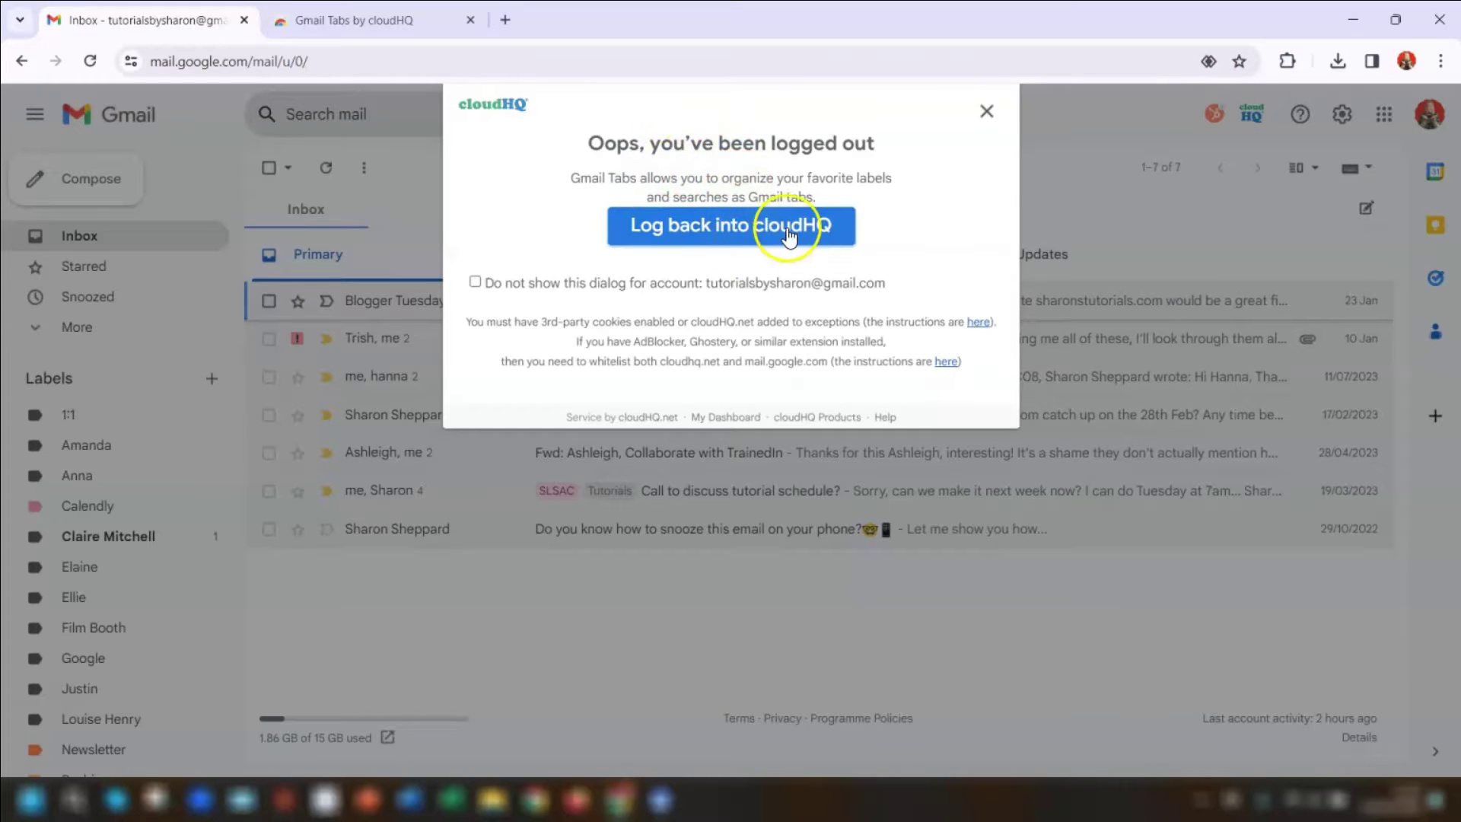
left_click(718, 228)
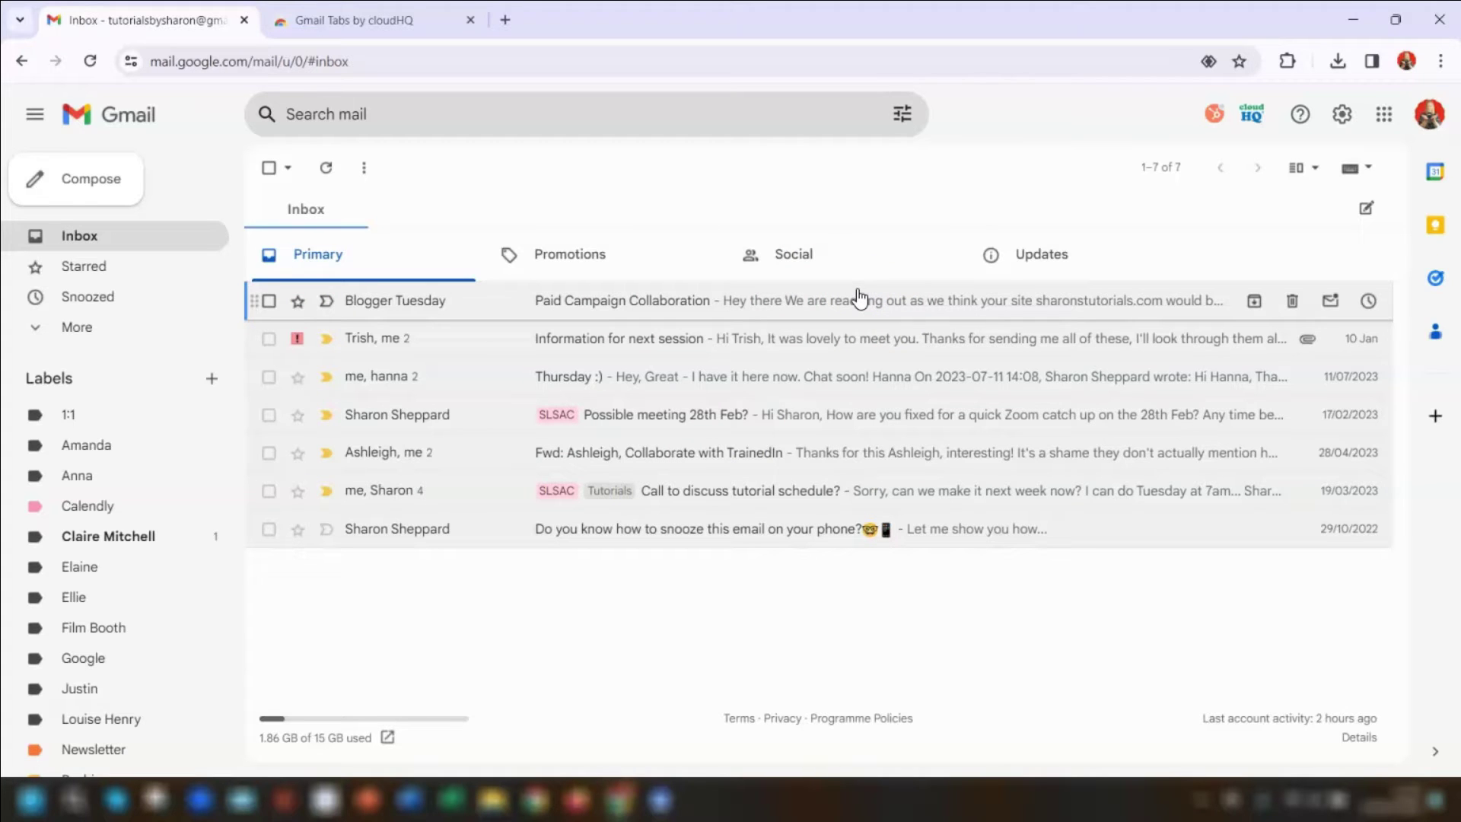
Go from the cloudHQ apps menu to the dashboard's My Account page showing Gmail Tabs on FREE.
left_click(1252, 122)
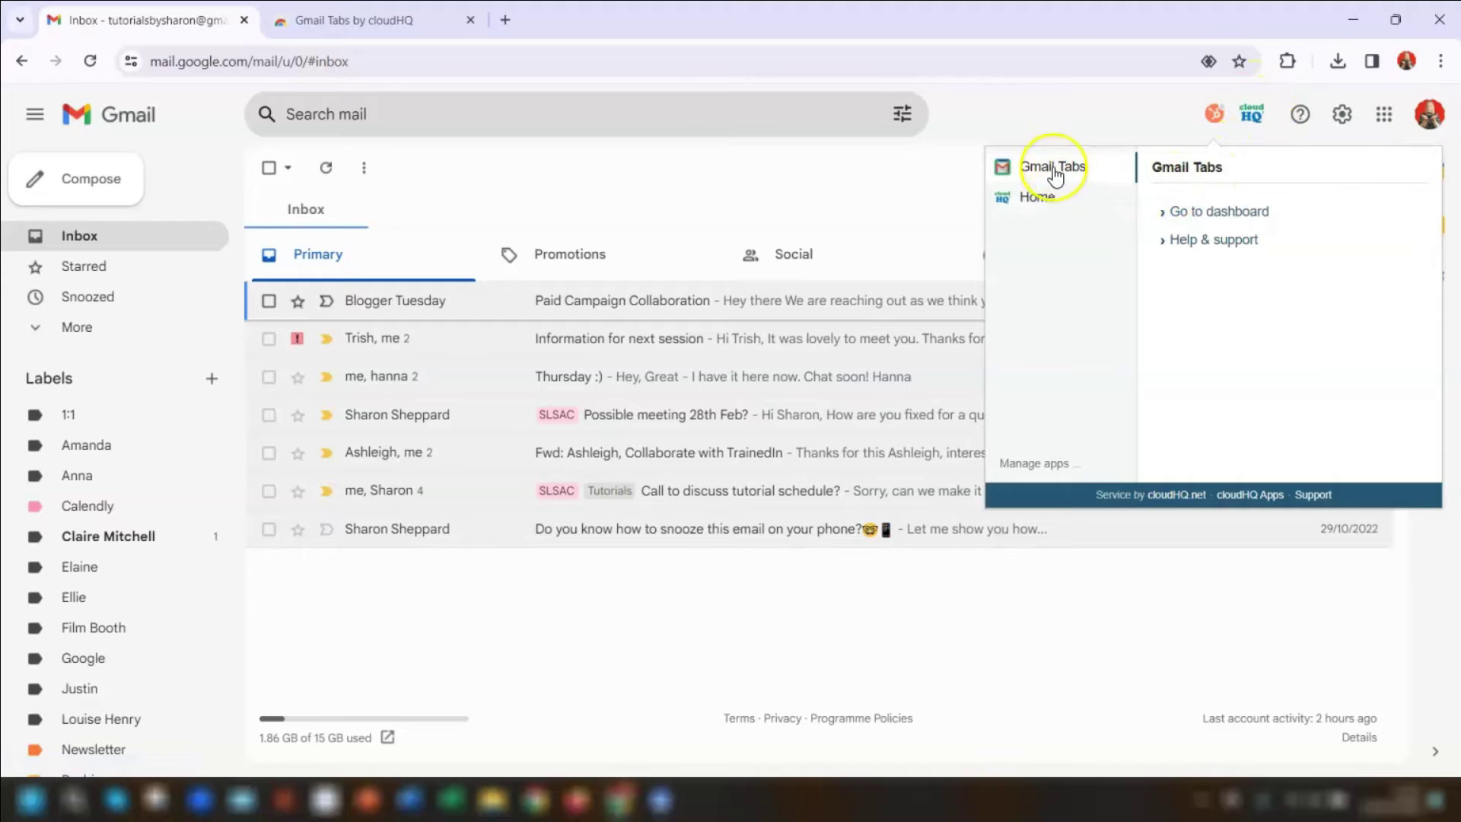
left_click(1041, 196)
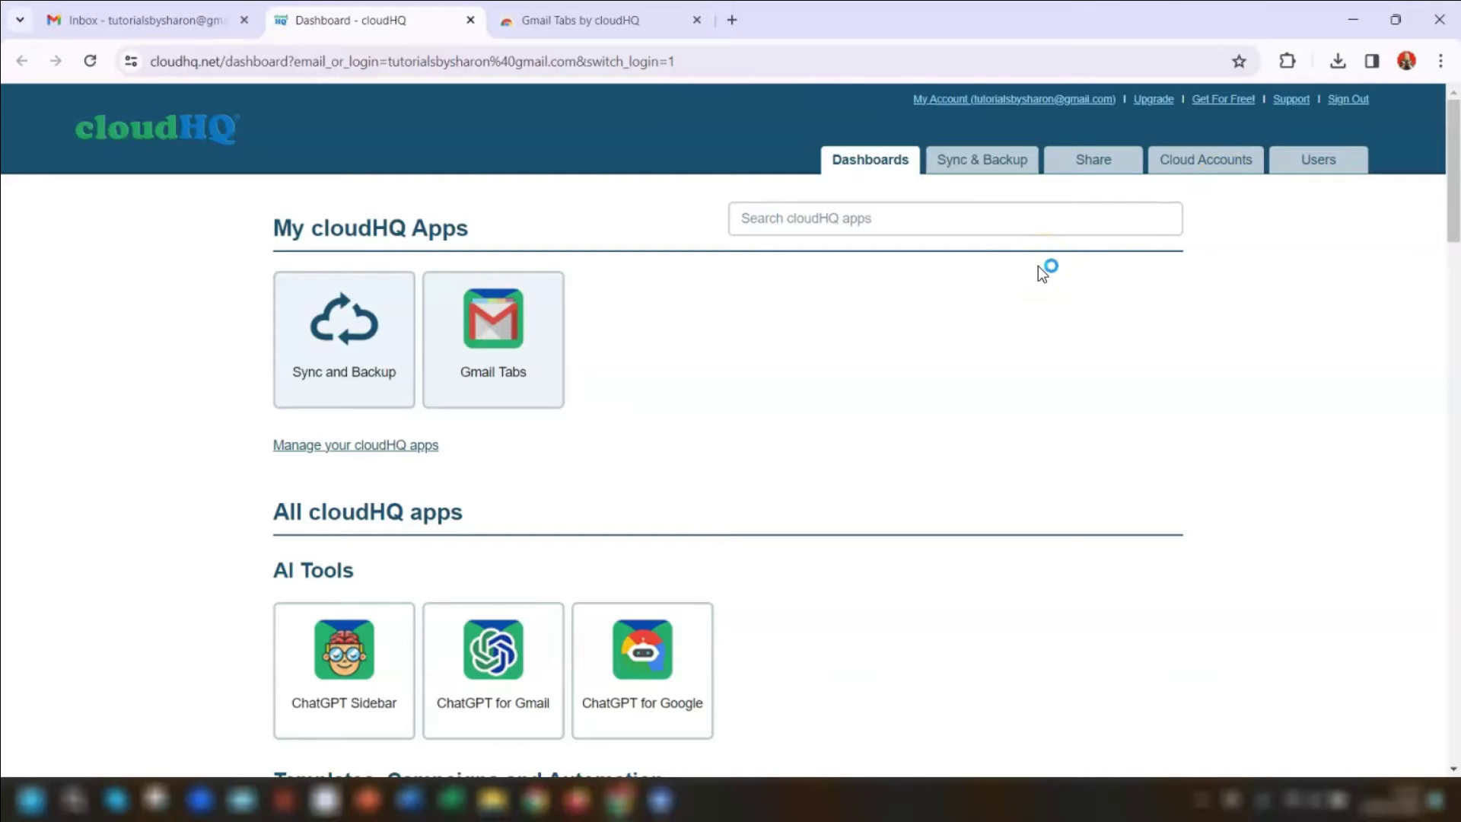
scroll(1086, 267, "down", 1)
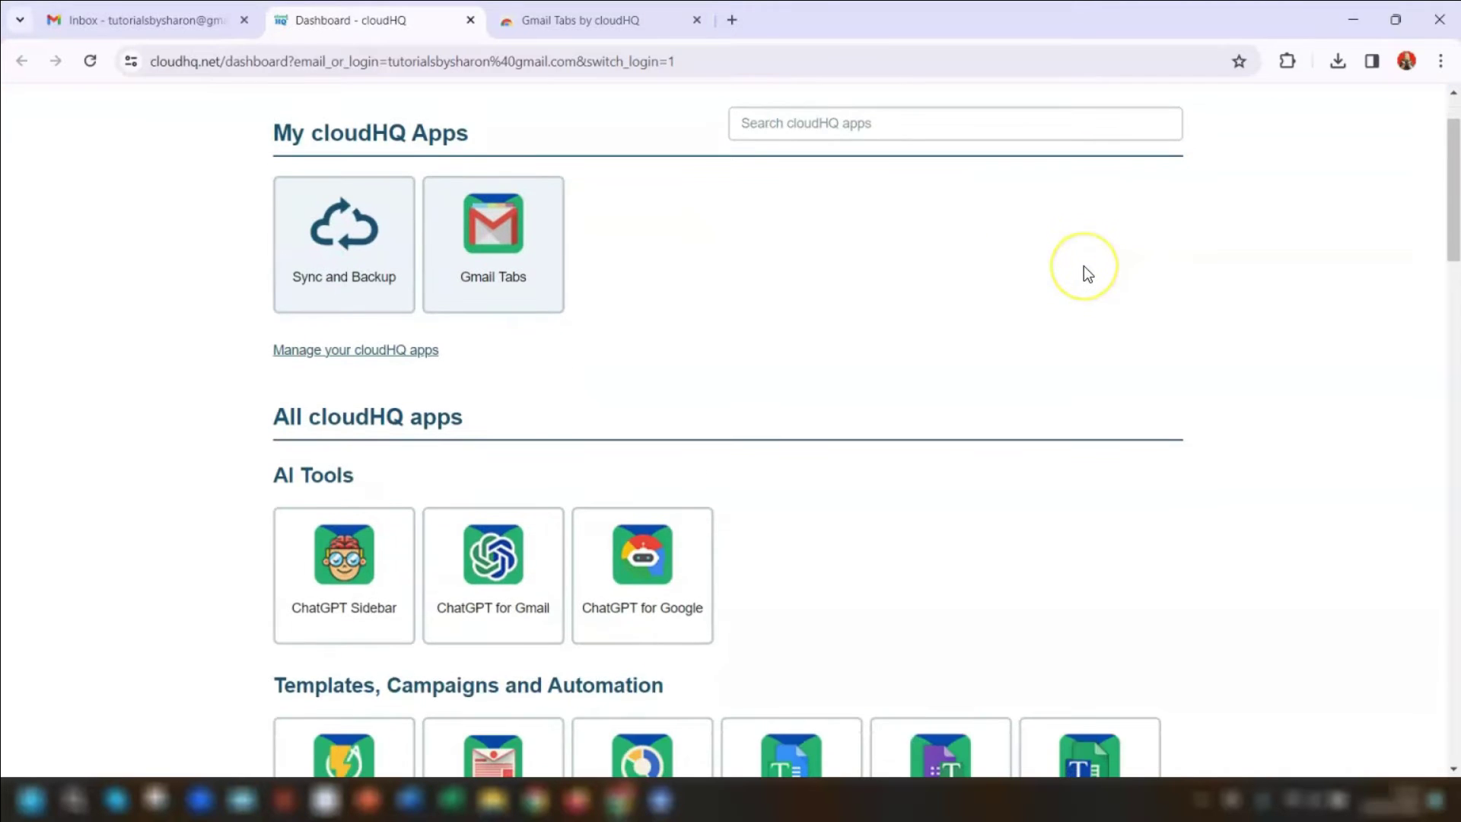
scroll(1084, 267, "up", 1)
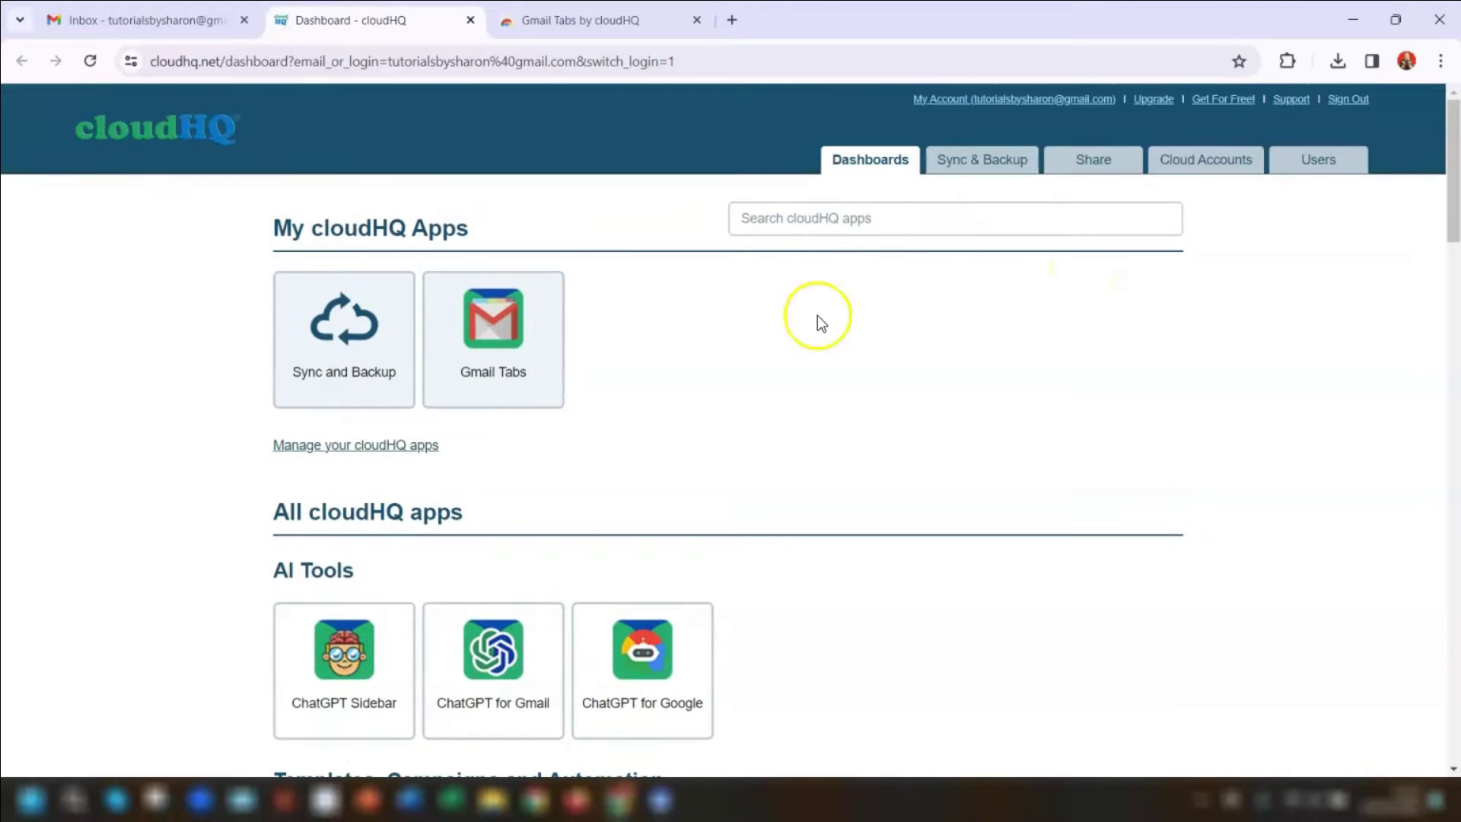
left_click(961, 100)
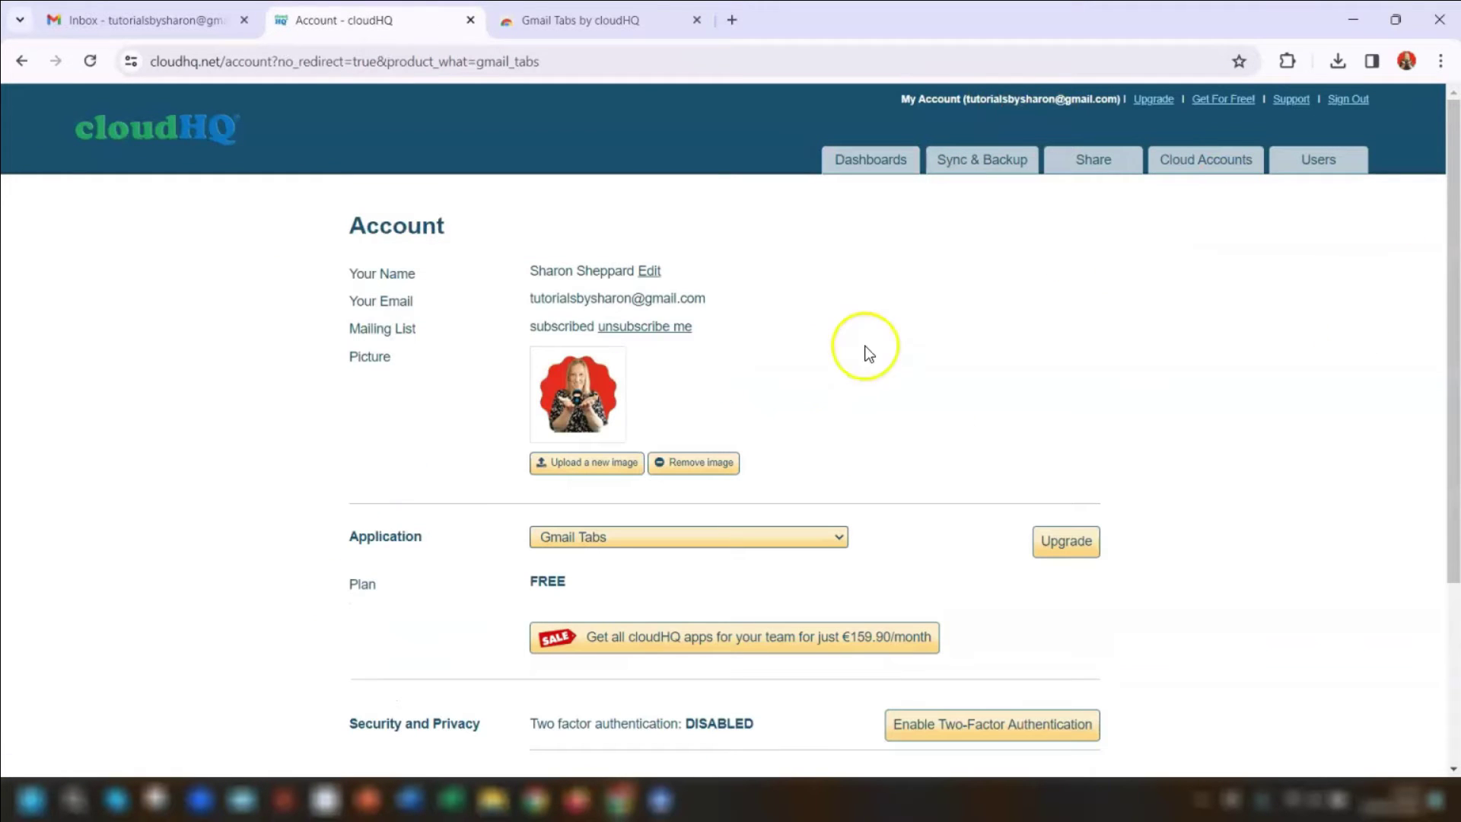
scroll(1322, 358, "down", 2)
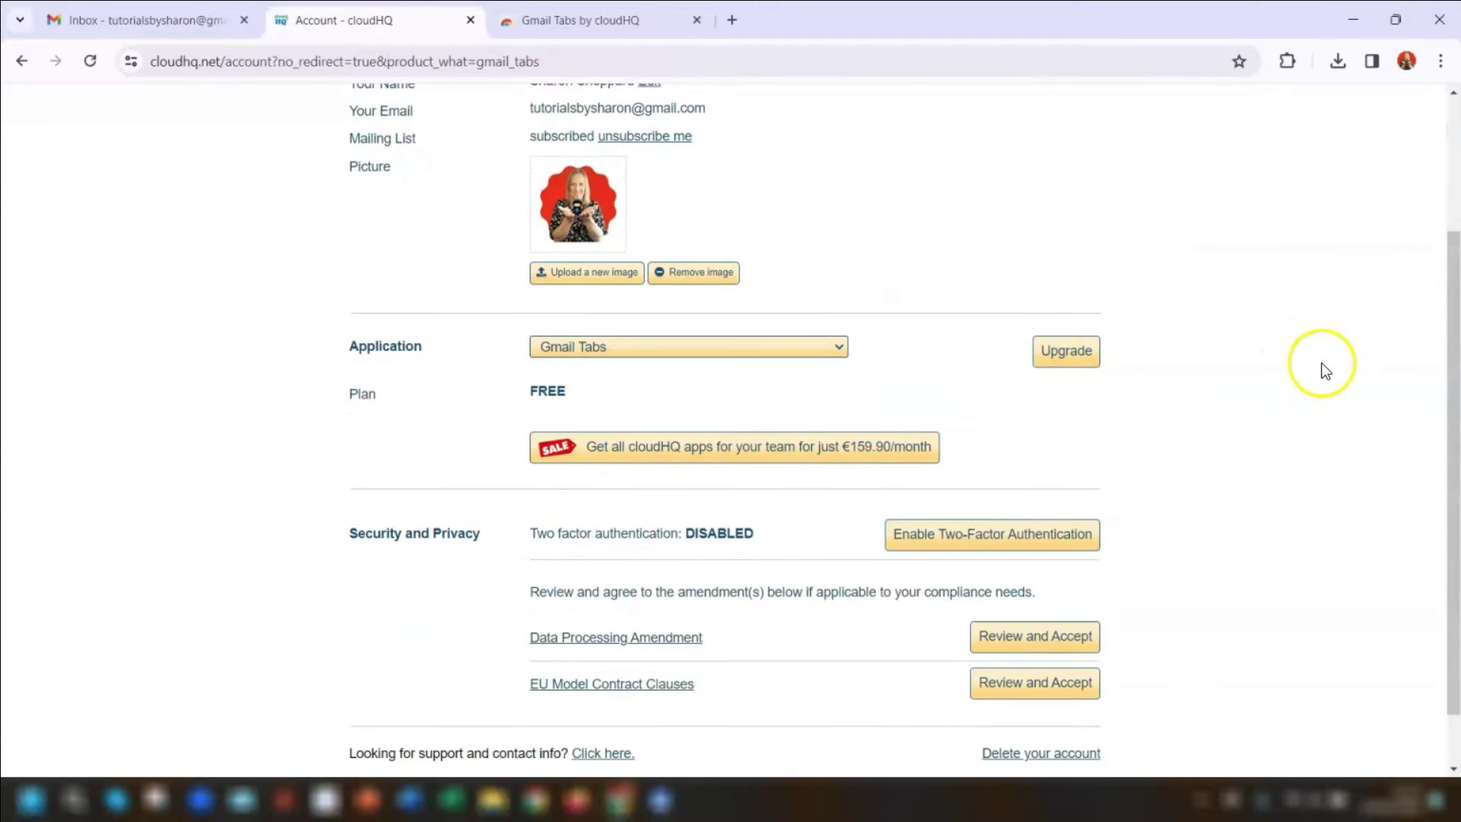
scroll(1316, 359, "up", 2)
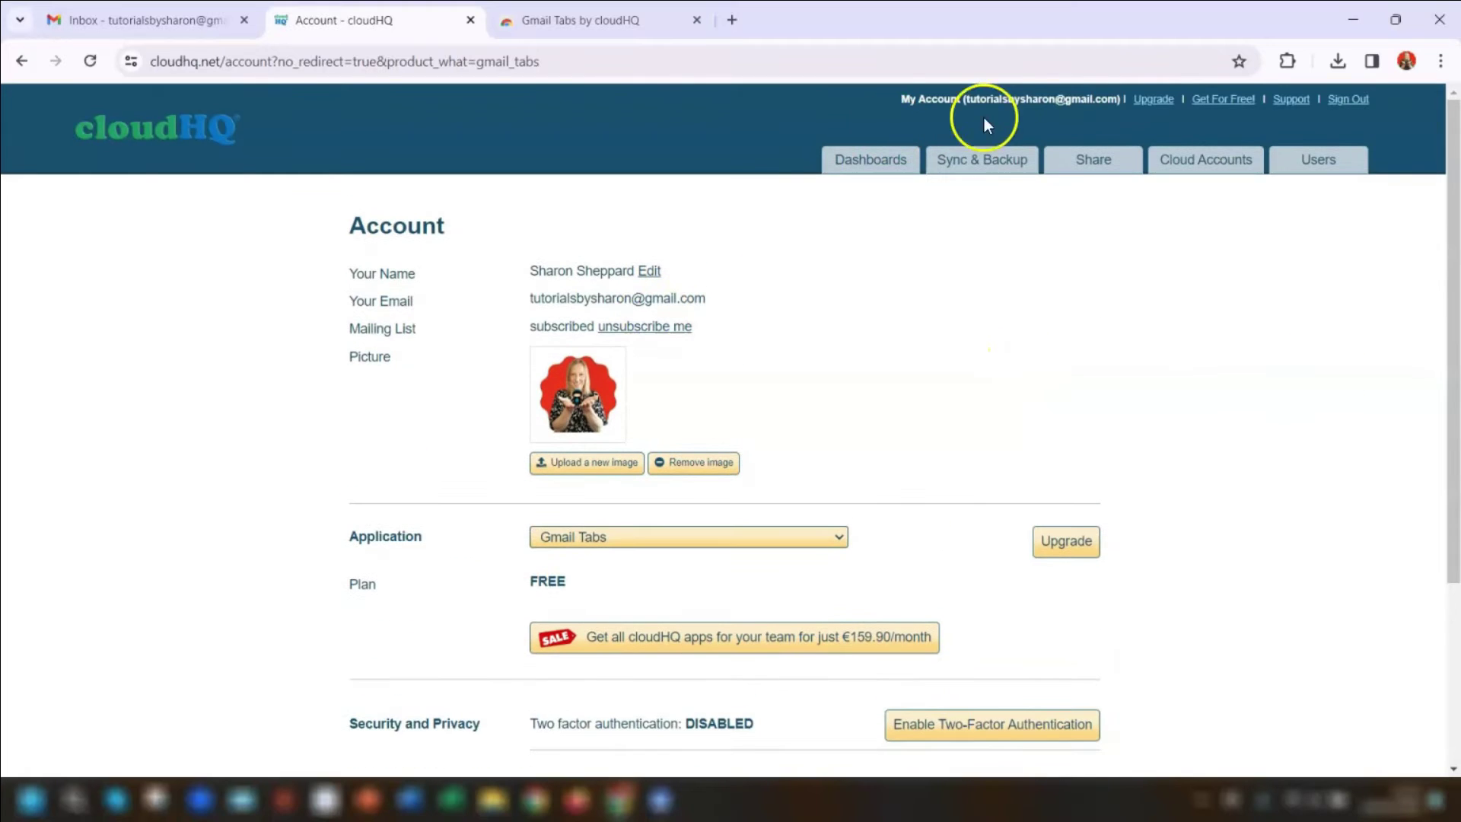
Close the Account - cloudHQ tab and the cloudHQ apps panel to return to the inbox.
left_click(470, 21)
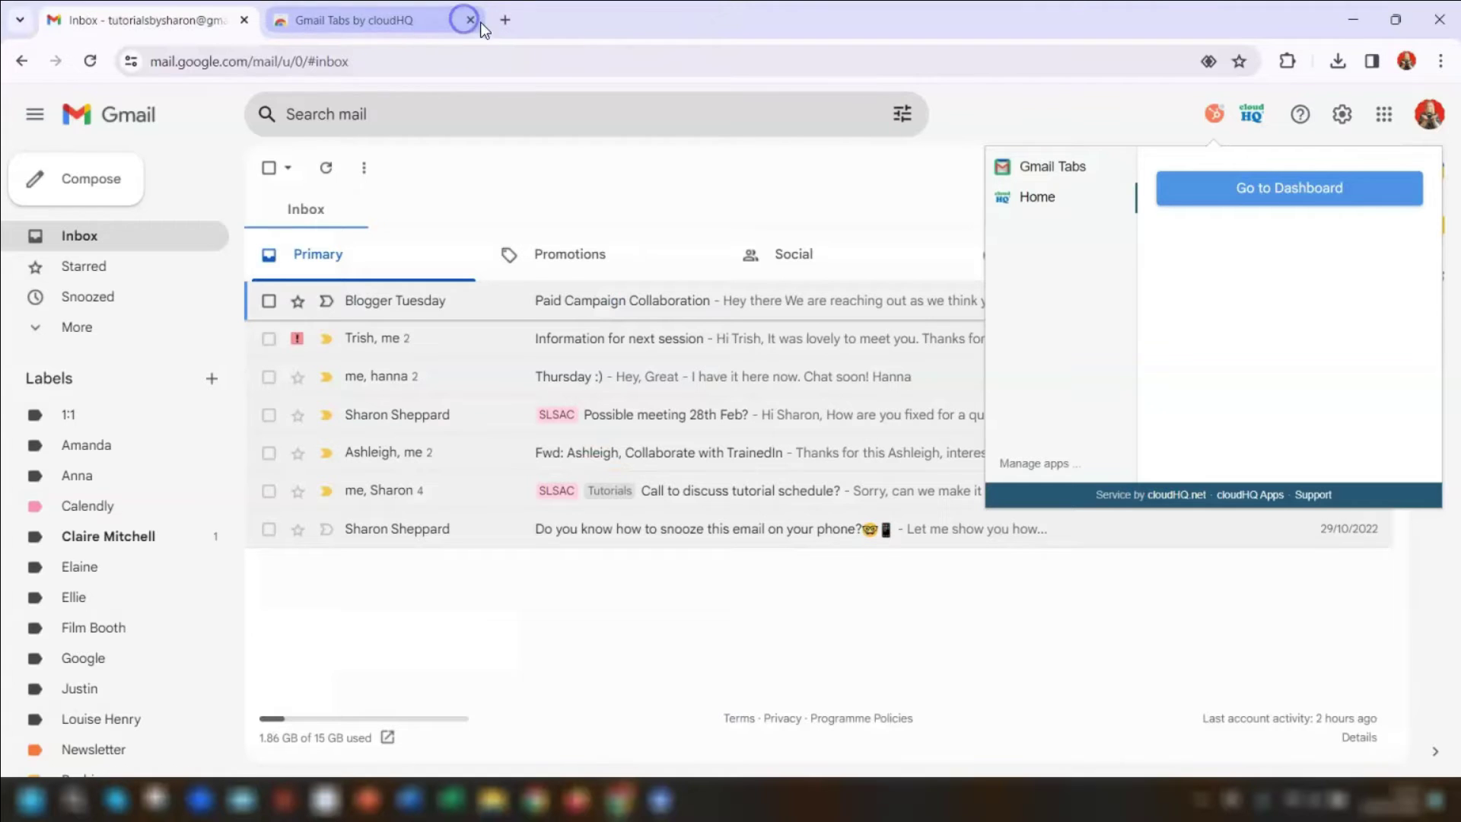
left_click(1164, 114)
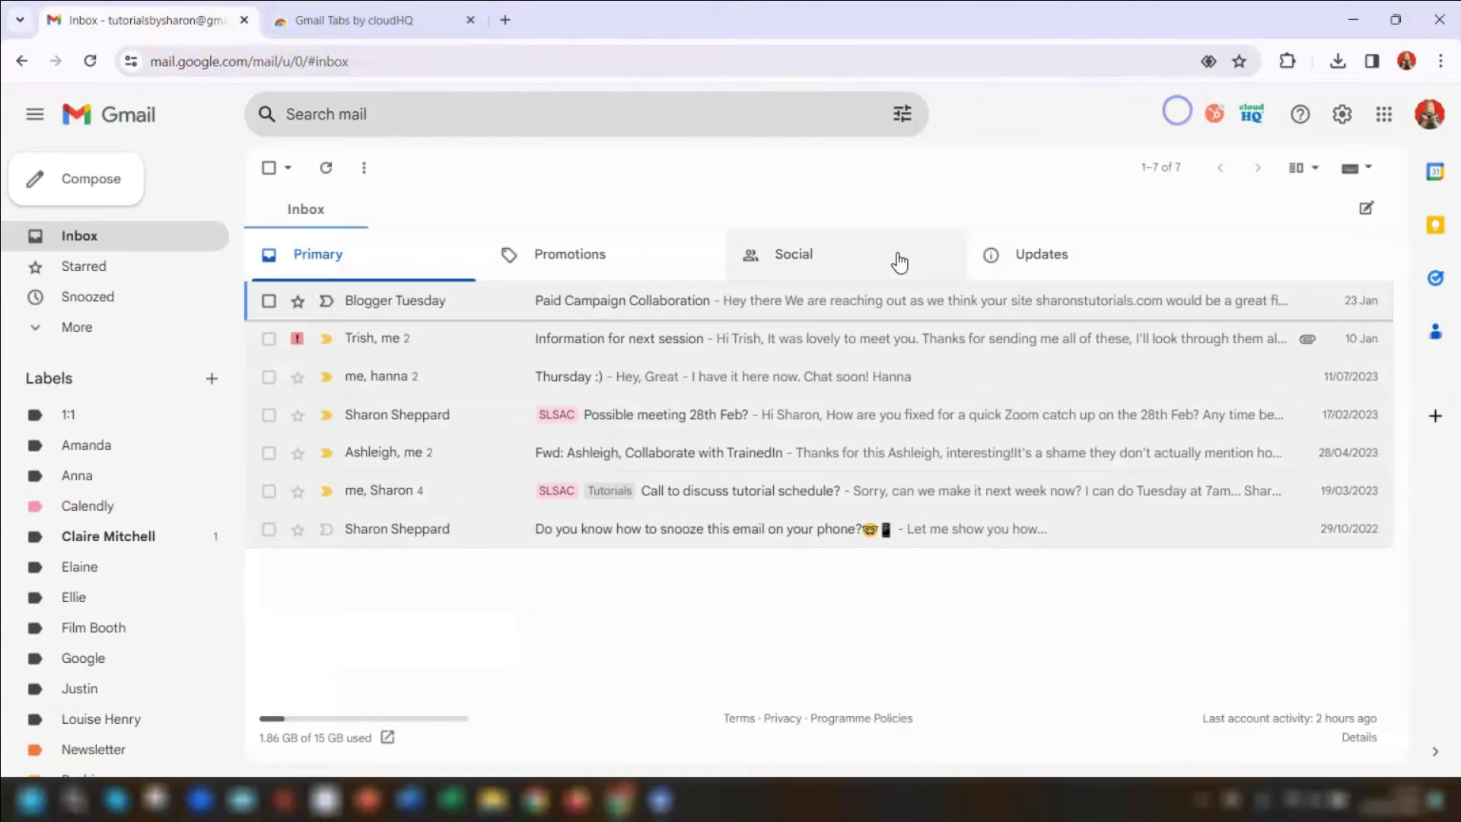
left_click(420, 274)
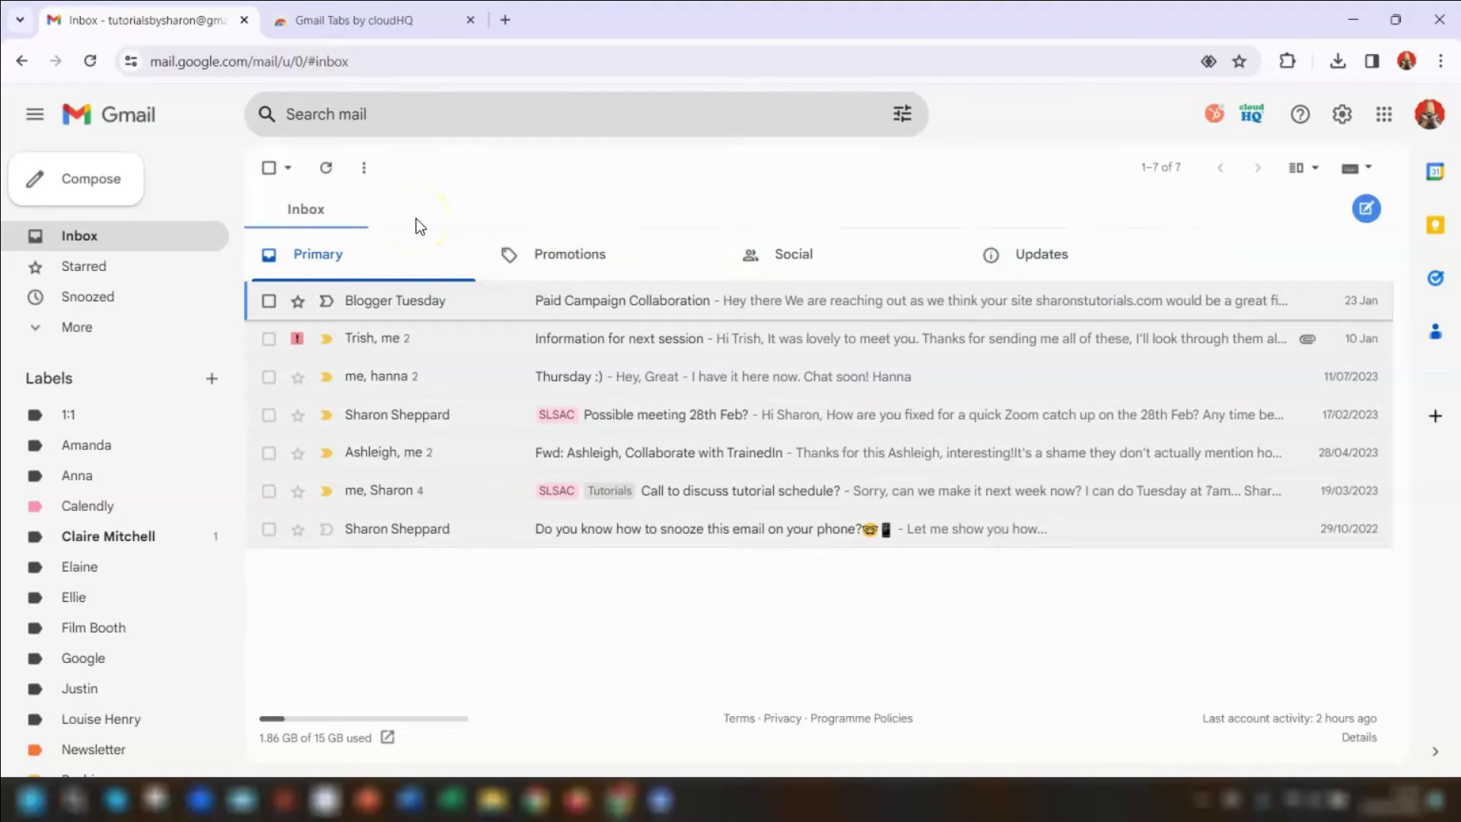
Use Add to tabs from the SLSAC label's sidebar menu to place it beside Inbox.
scroll(145, 456, "down", 2)
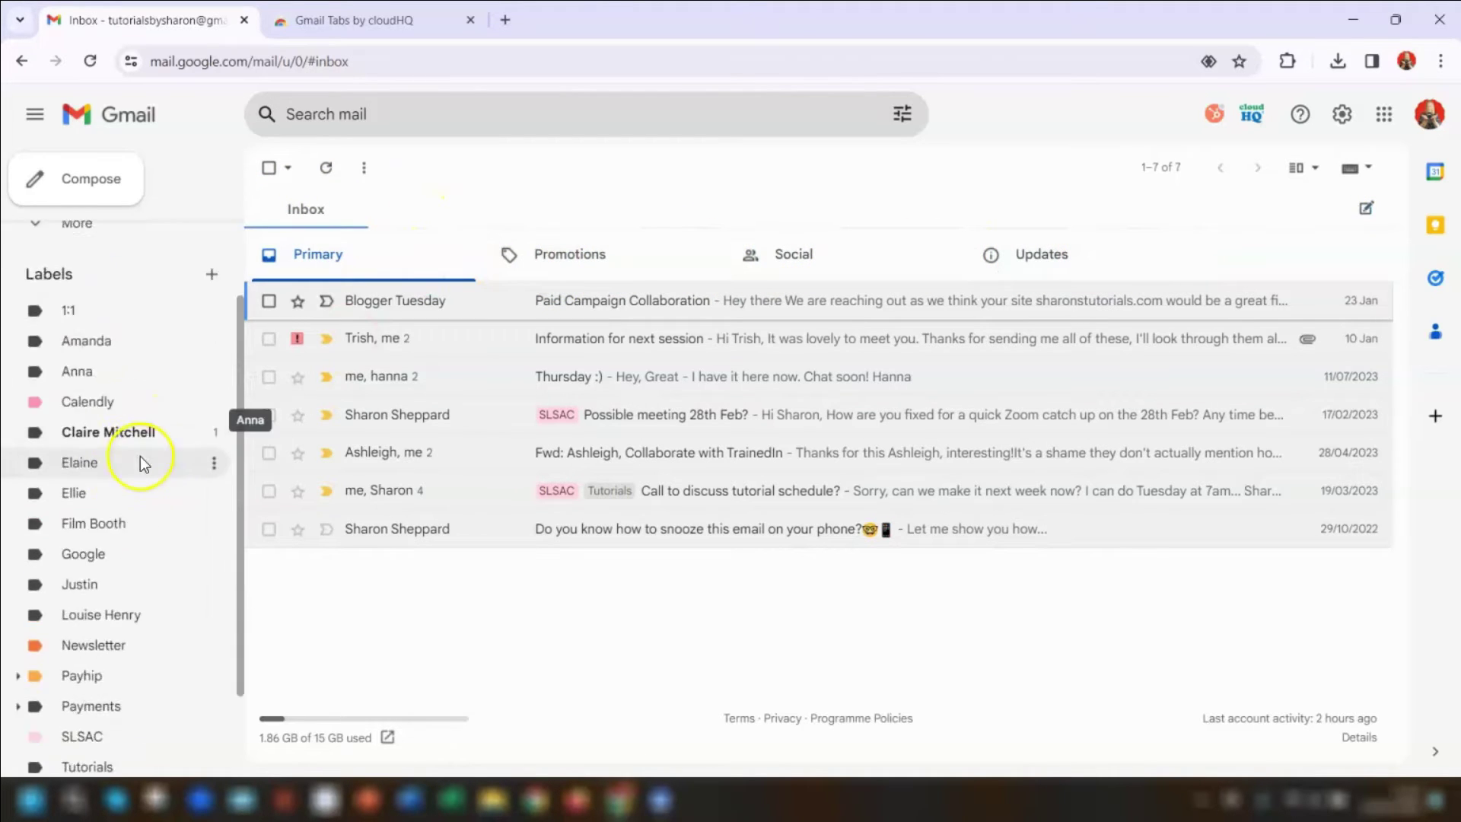
scroll(140, 463, "down", 2)
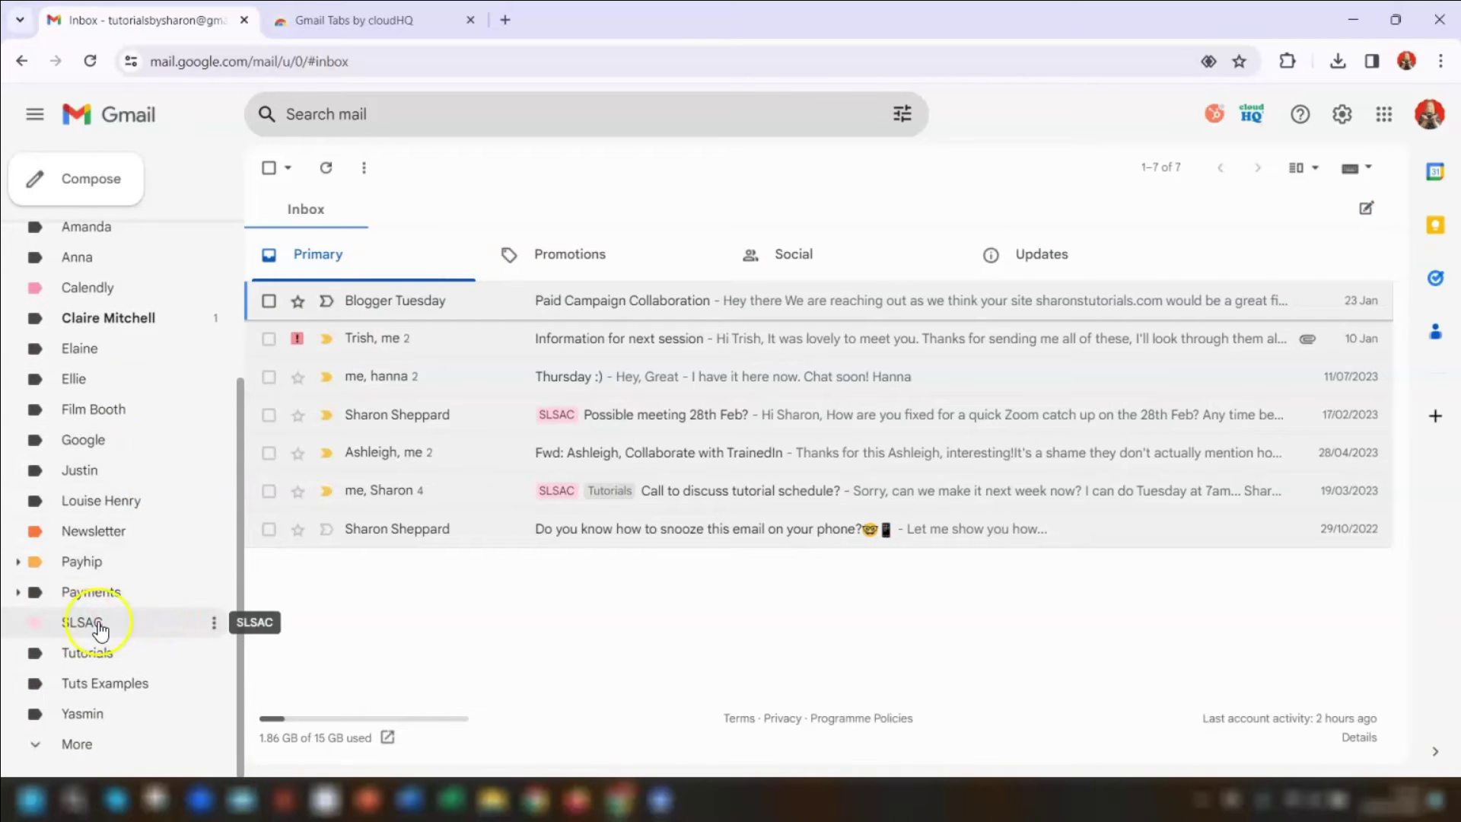
left_click(214, 625)
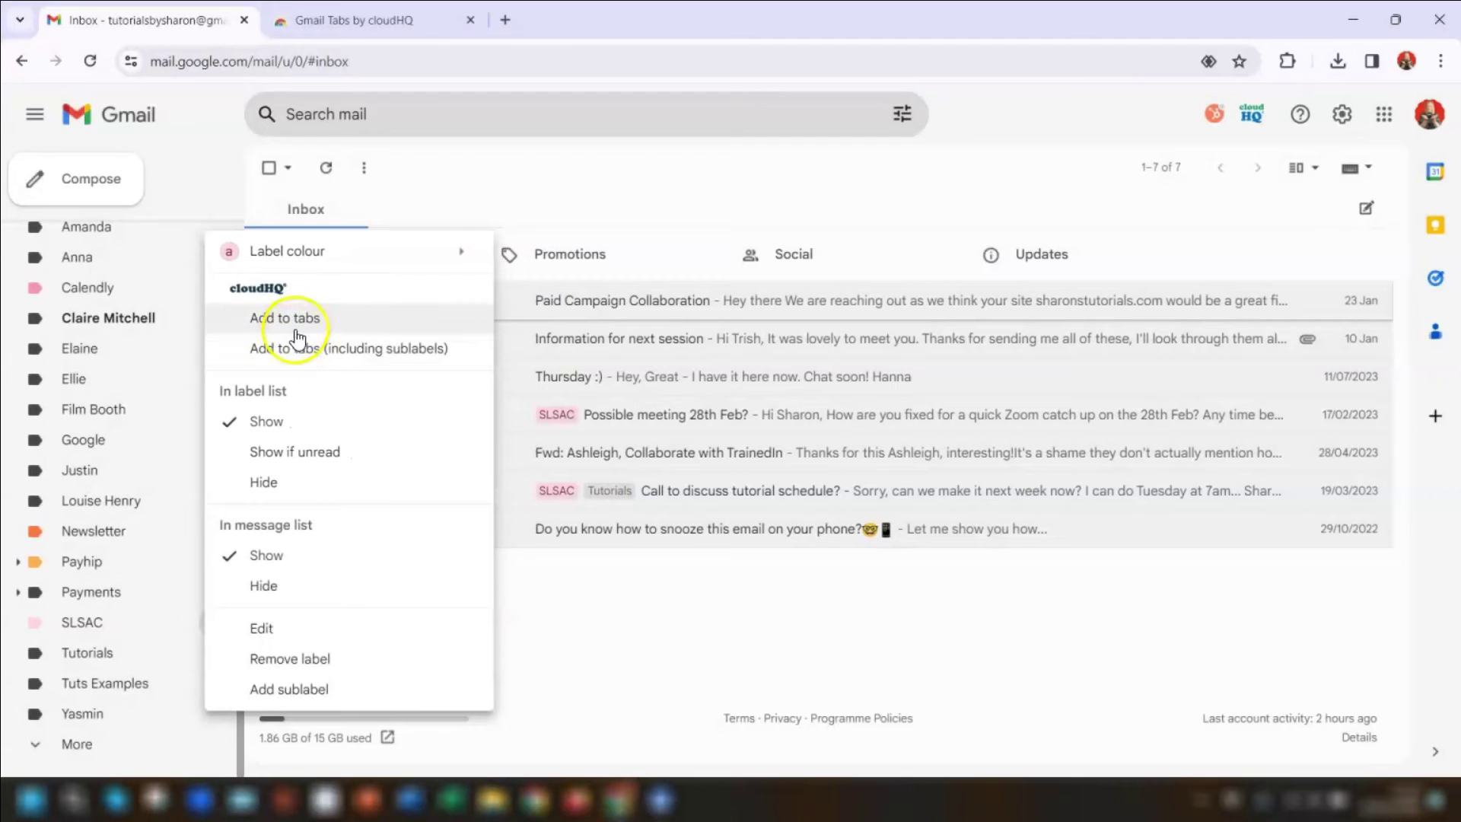
left_click(308, 324)
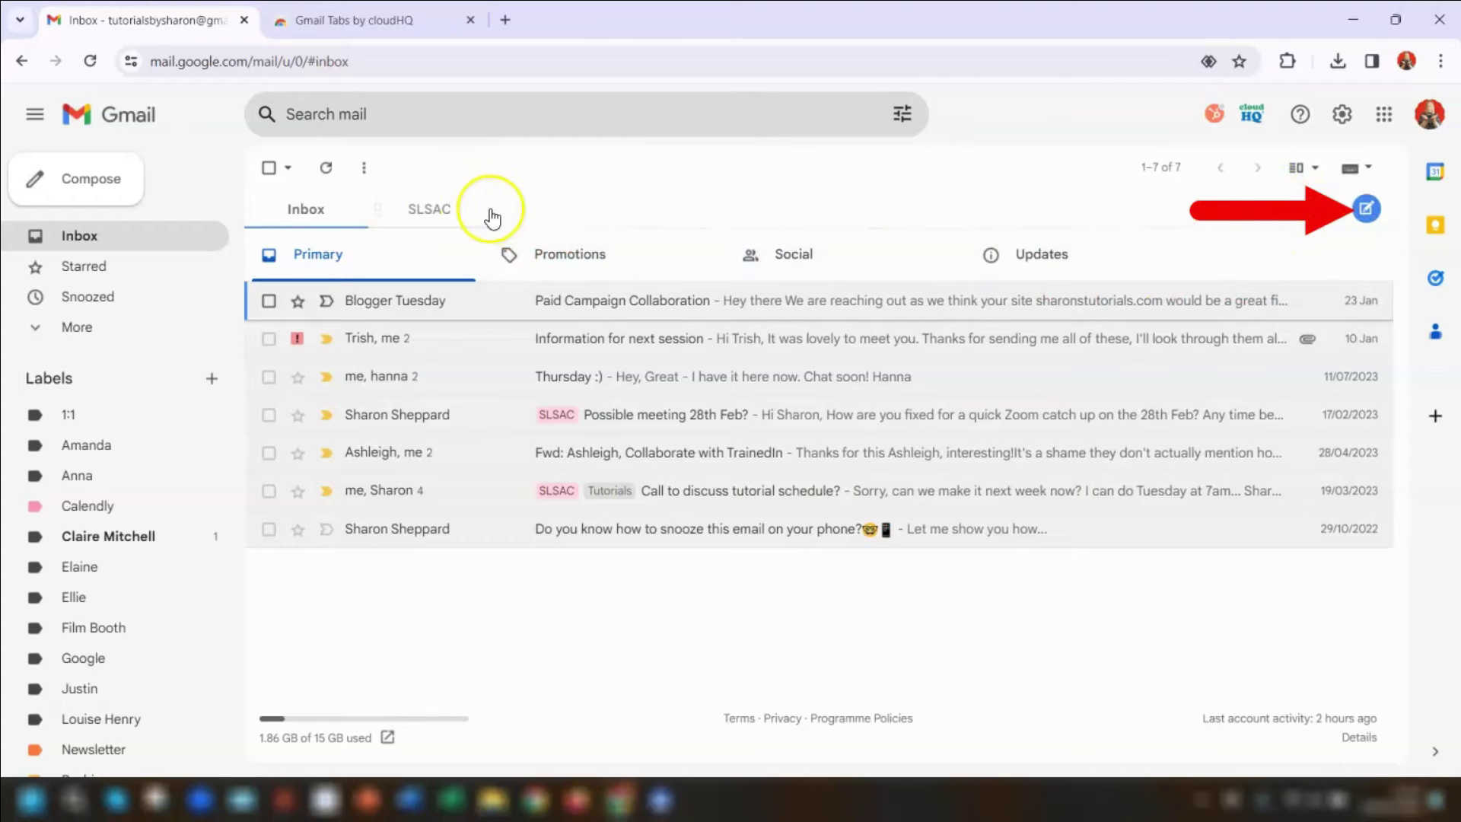
Enter tab editing and open the SLSAC tab's settings dialog.
left_click(1366, 210)
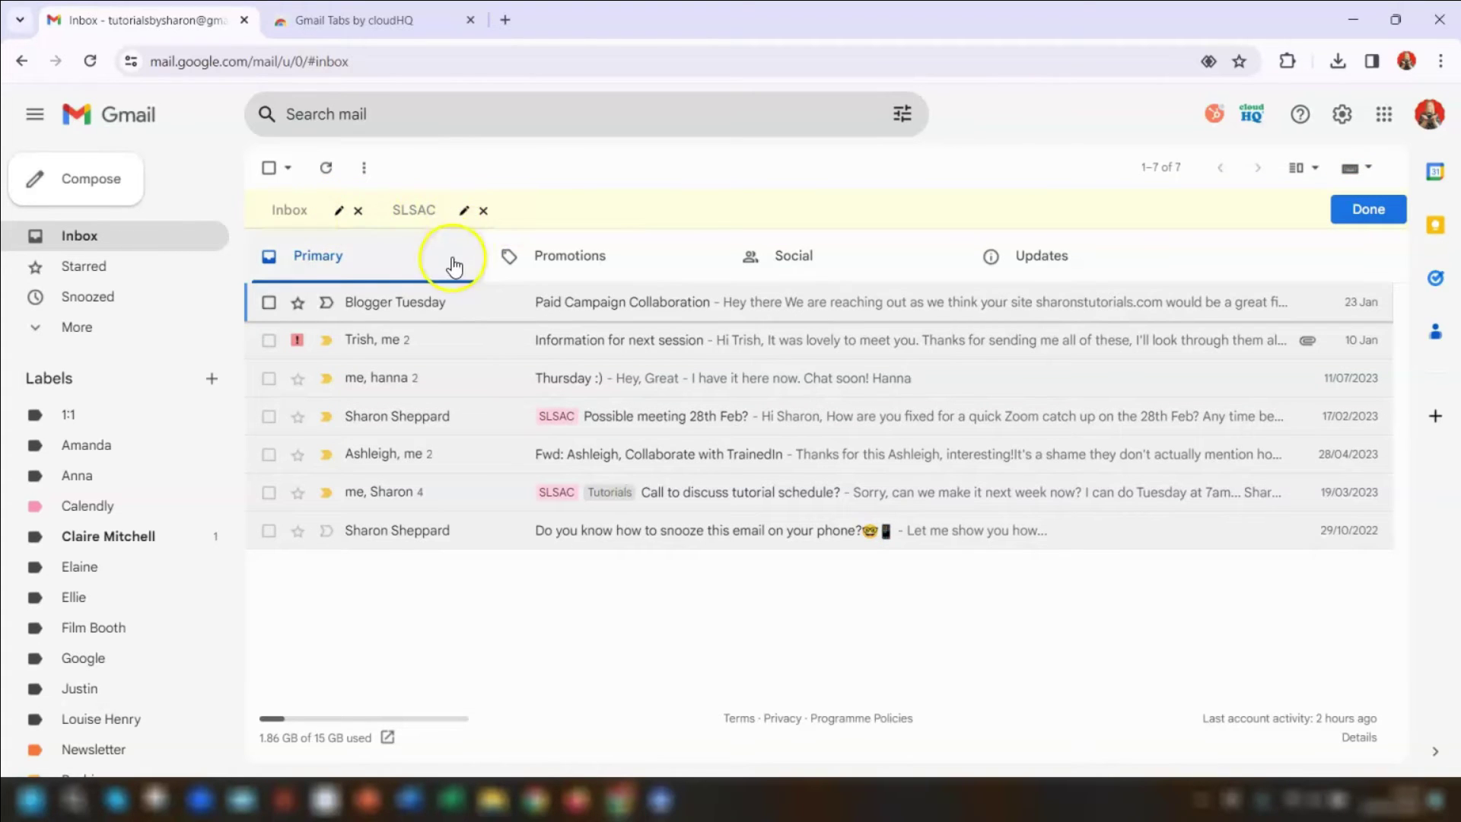
left_click(463, 211)
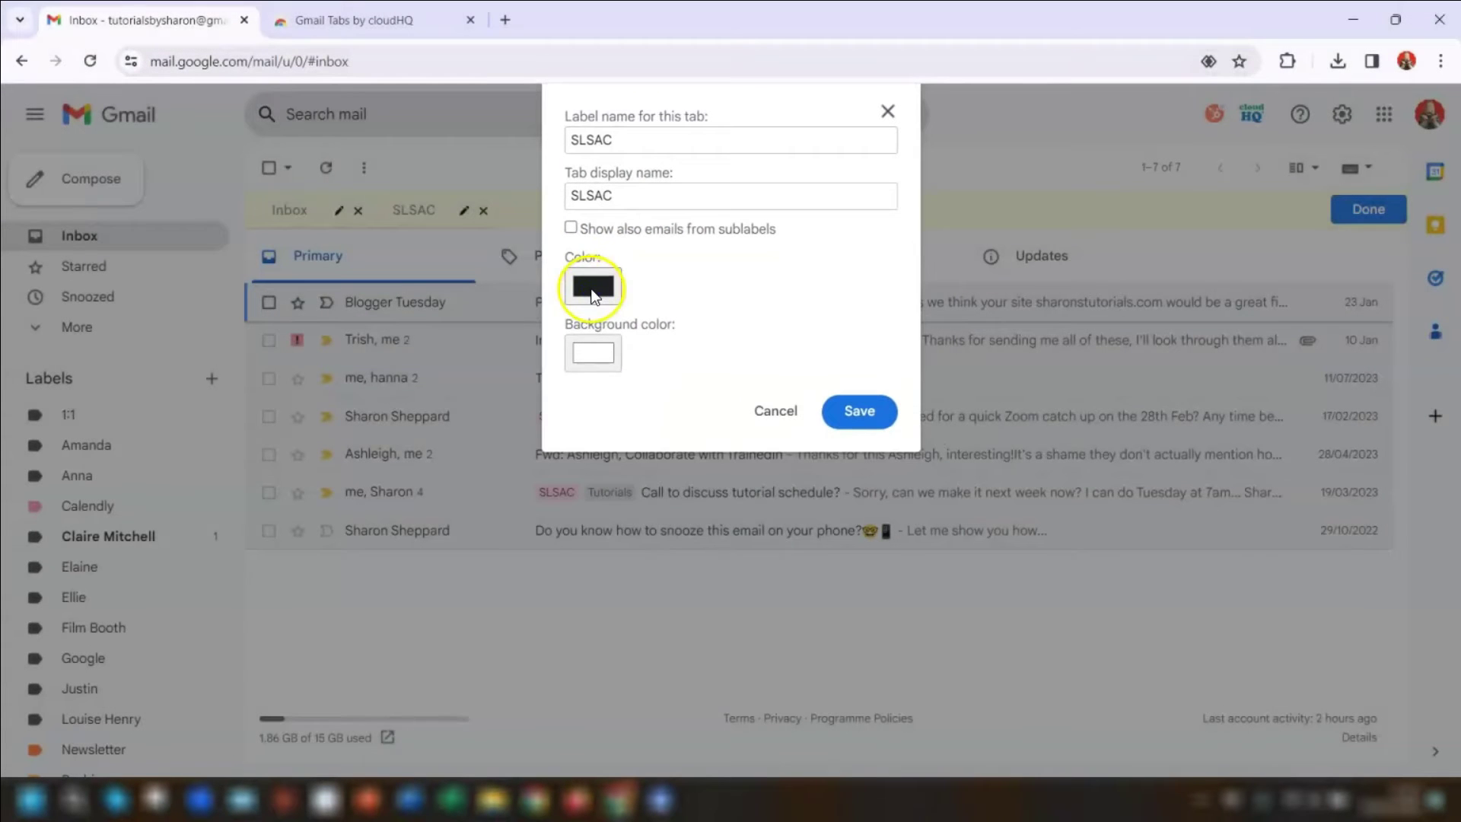
left_click(593, 288)
left_click(610, 253)
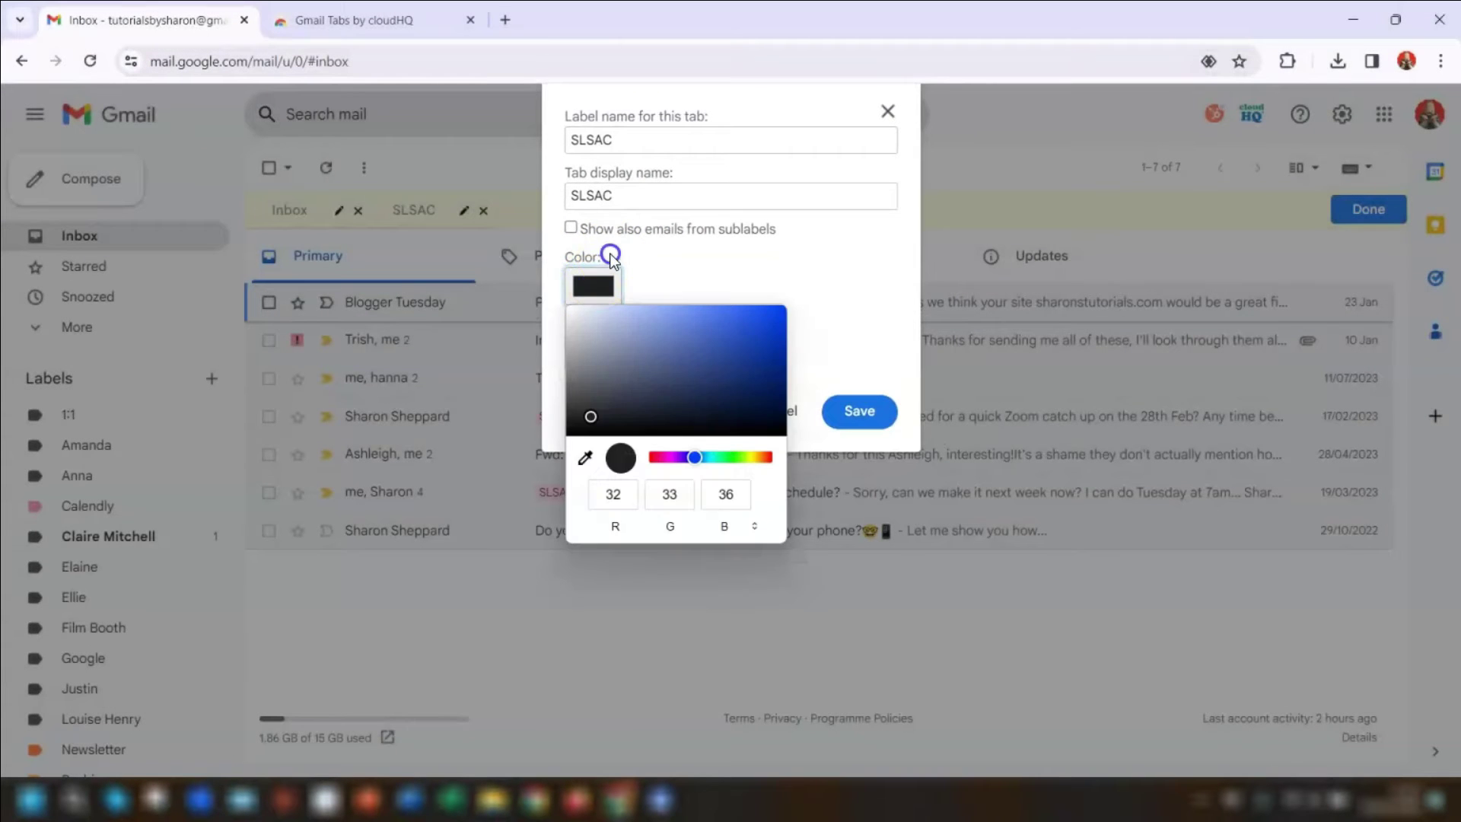
Set the SLSAC tab background to orange (RGB 242, 145, 53), keeping the dark text colour.
left_click(591, 349)
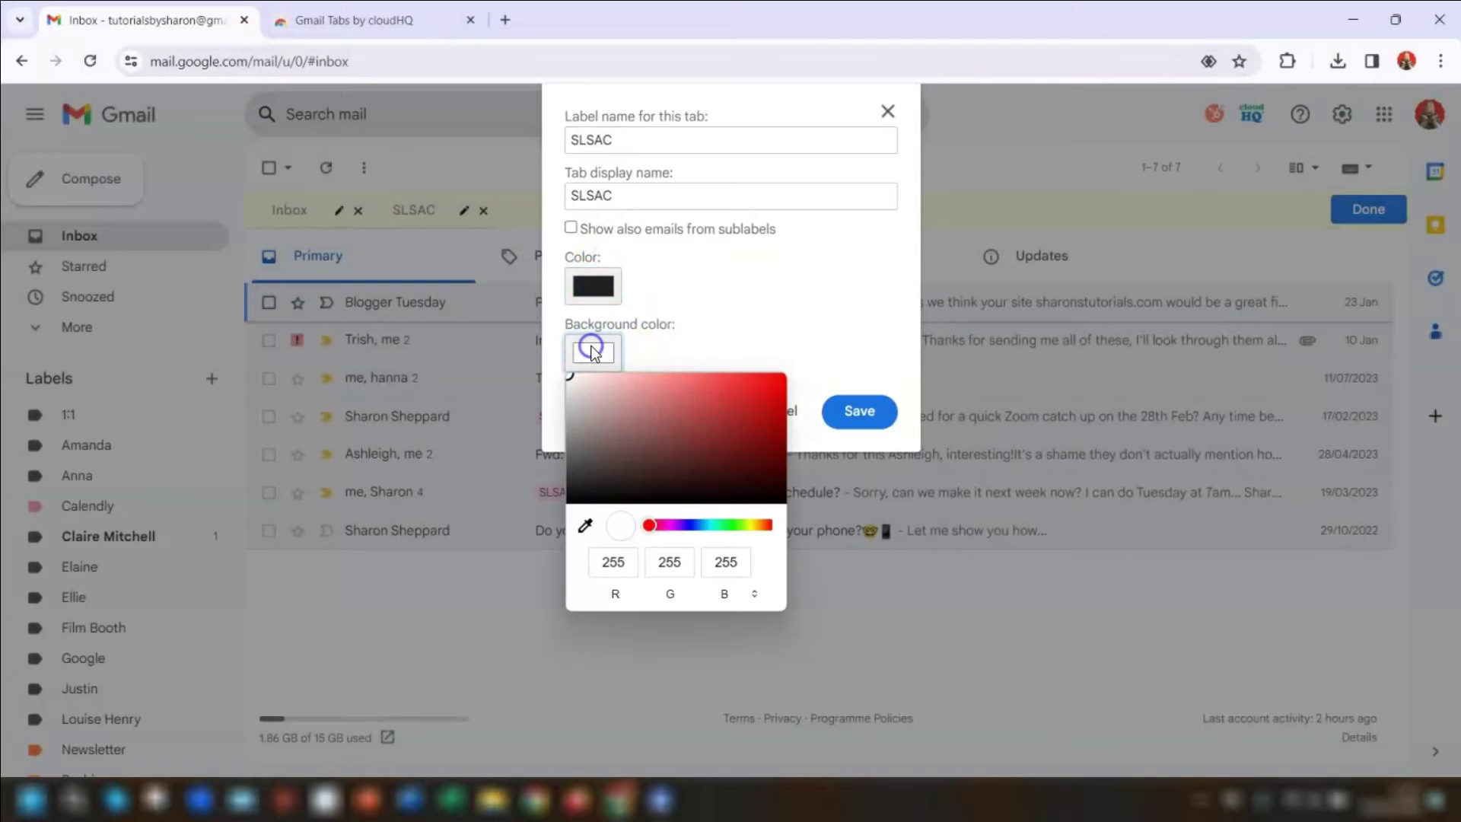
left_click(761, 525)
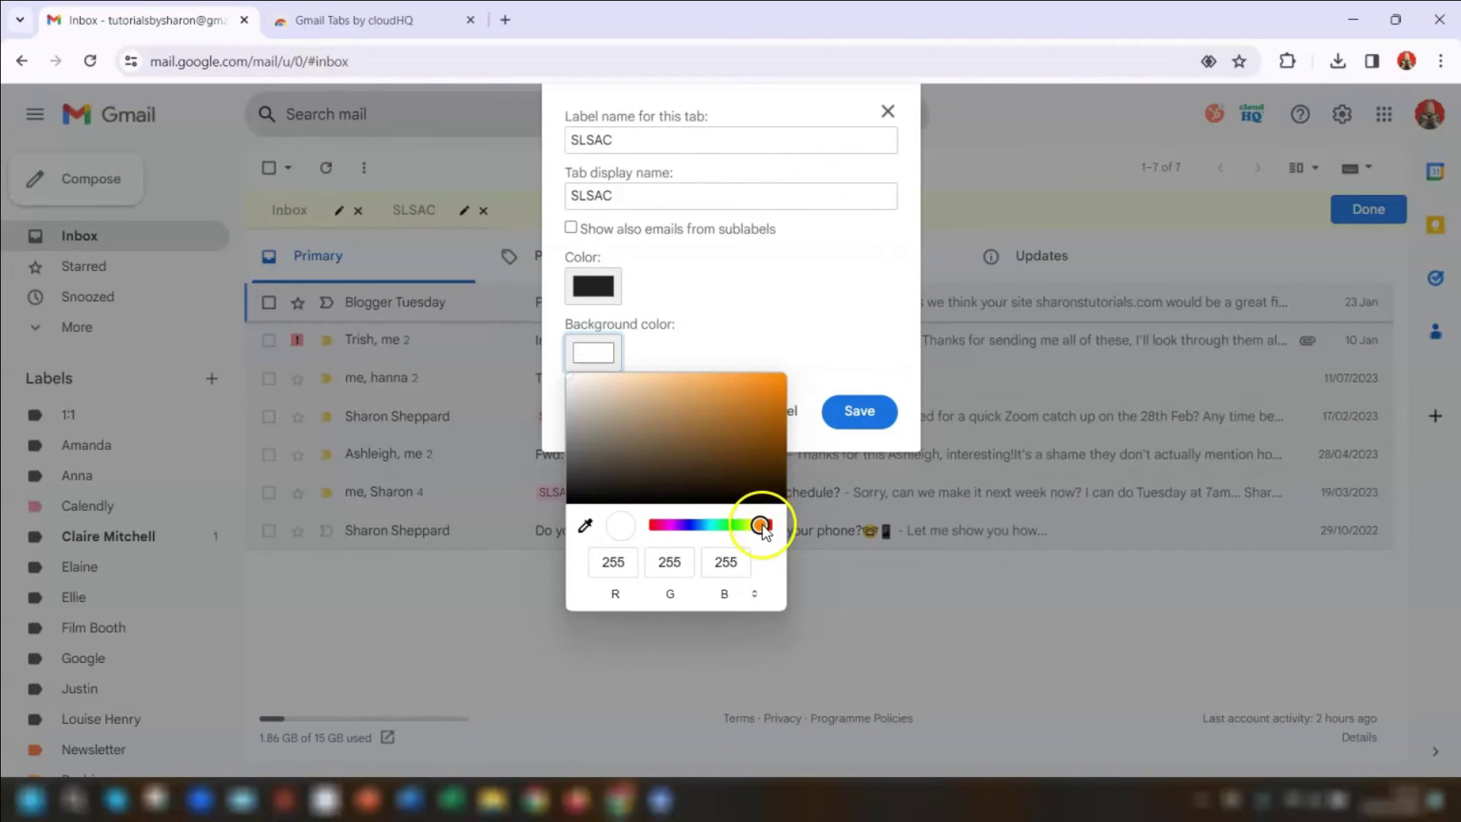
left_click(760, 382)
left_click_drag(760, 382, 754, 385)
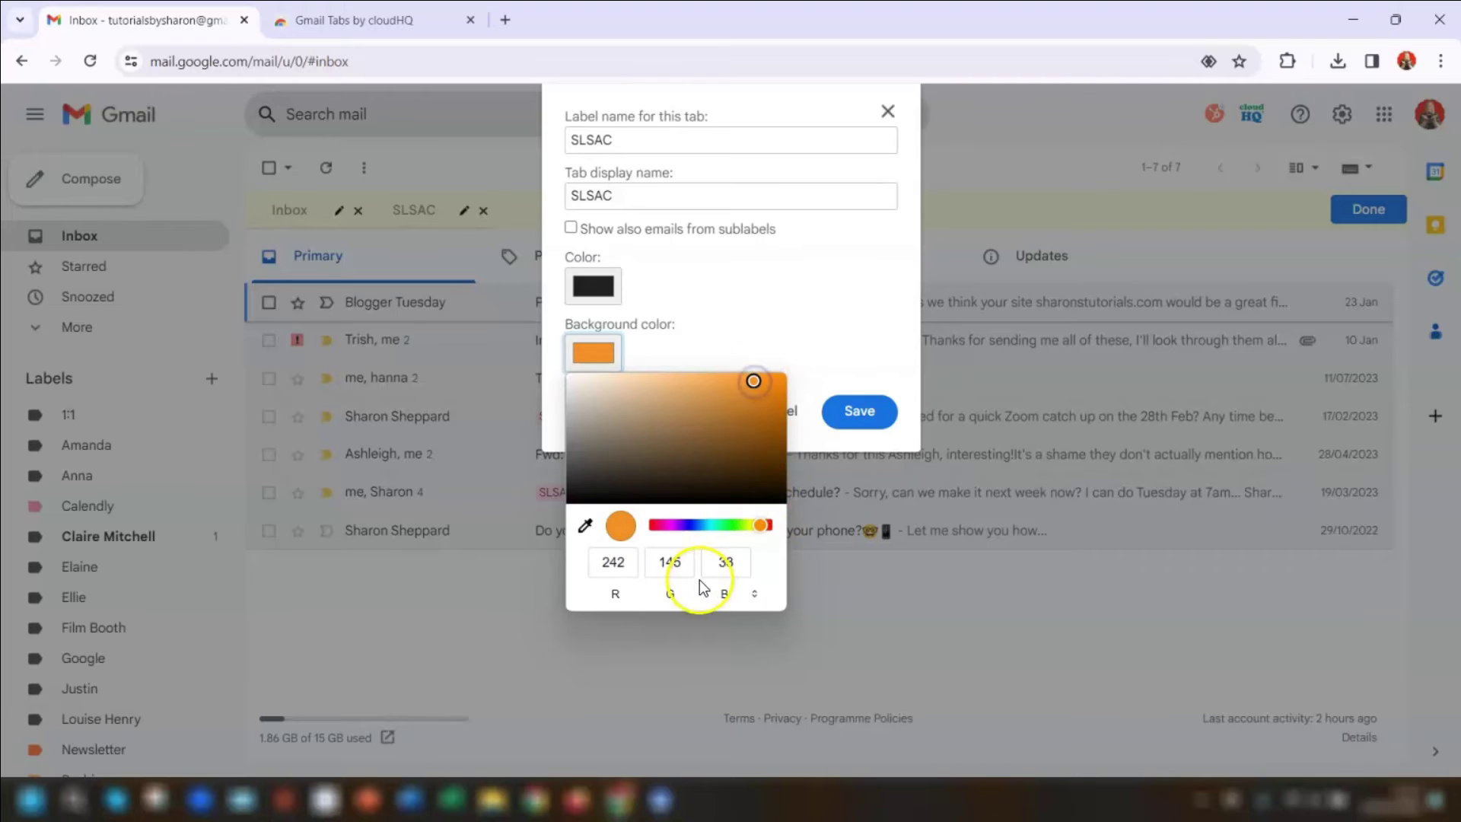
left_click(662, 336)
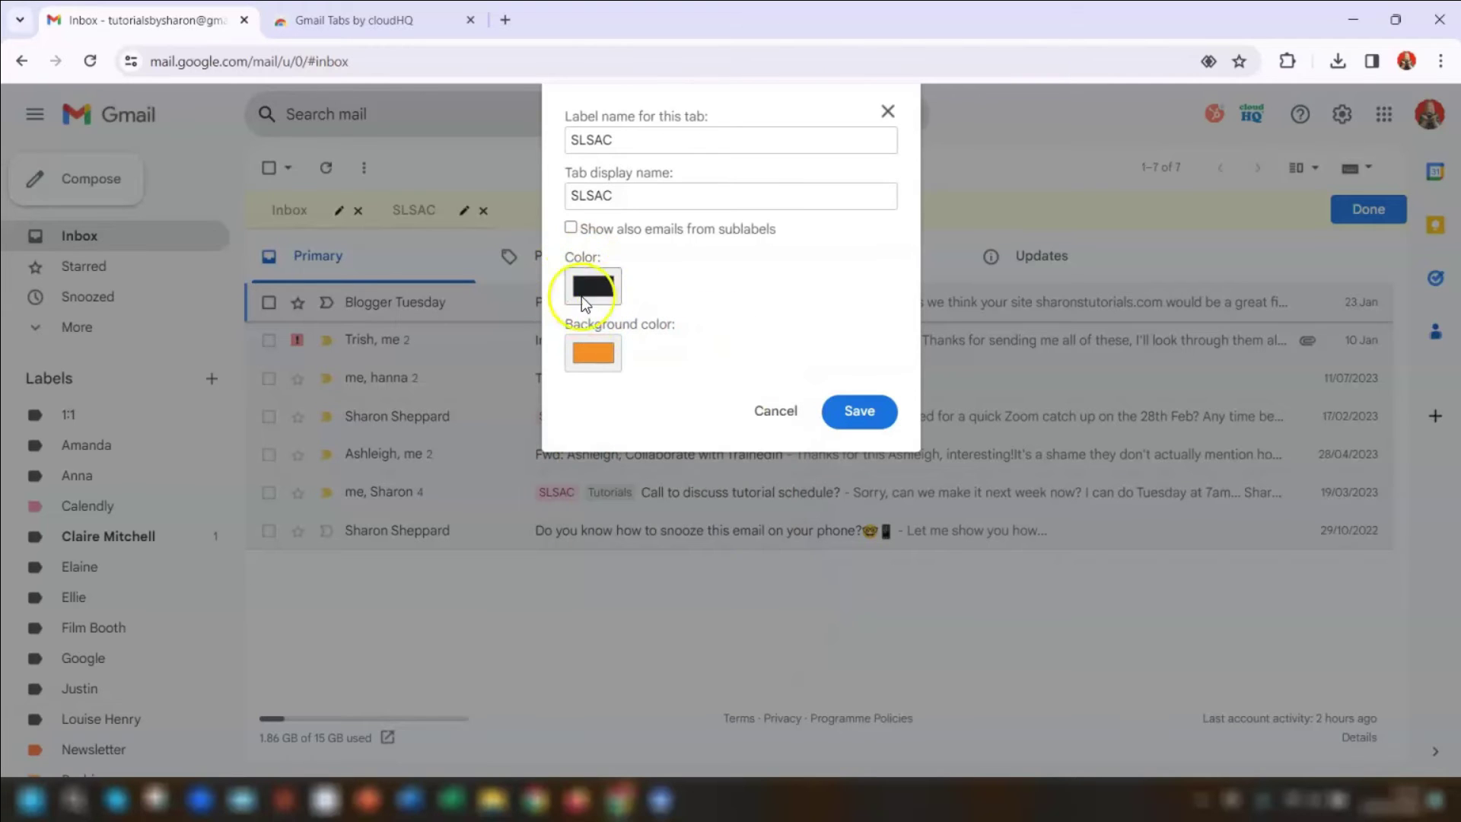
left_click(592, 290)
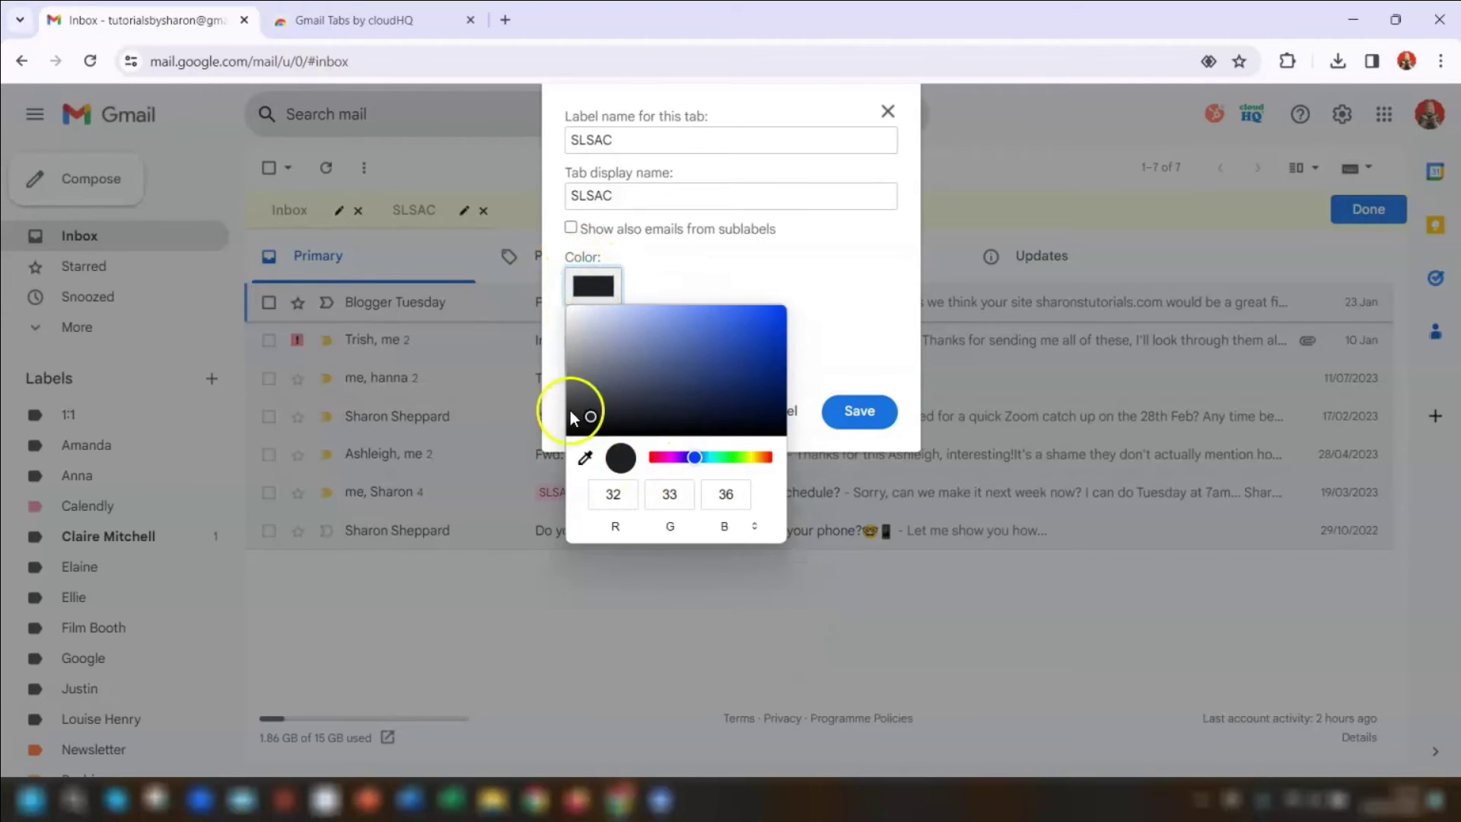
left_click(673, 267)
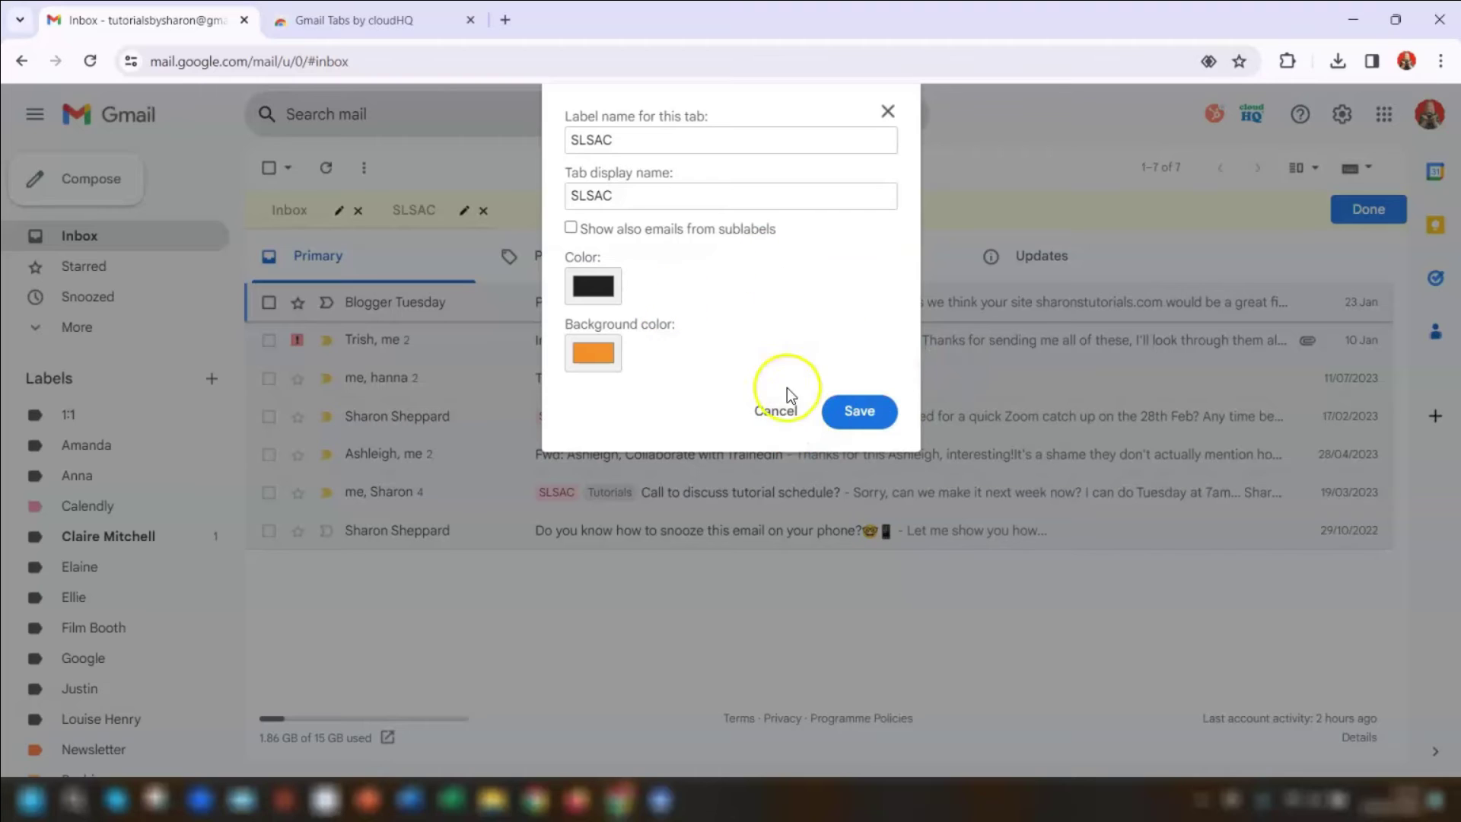
Save the SLSAC tab colours and click Done so the orange SLSAC tab shows beside Inbox.
left_click(869, 415)
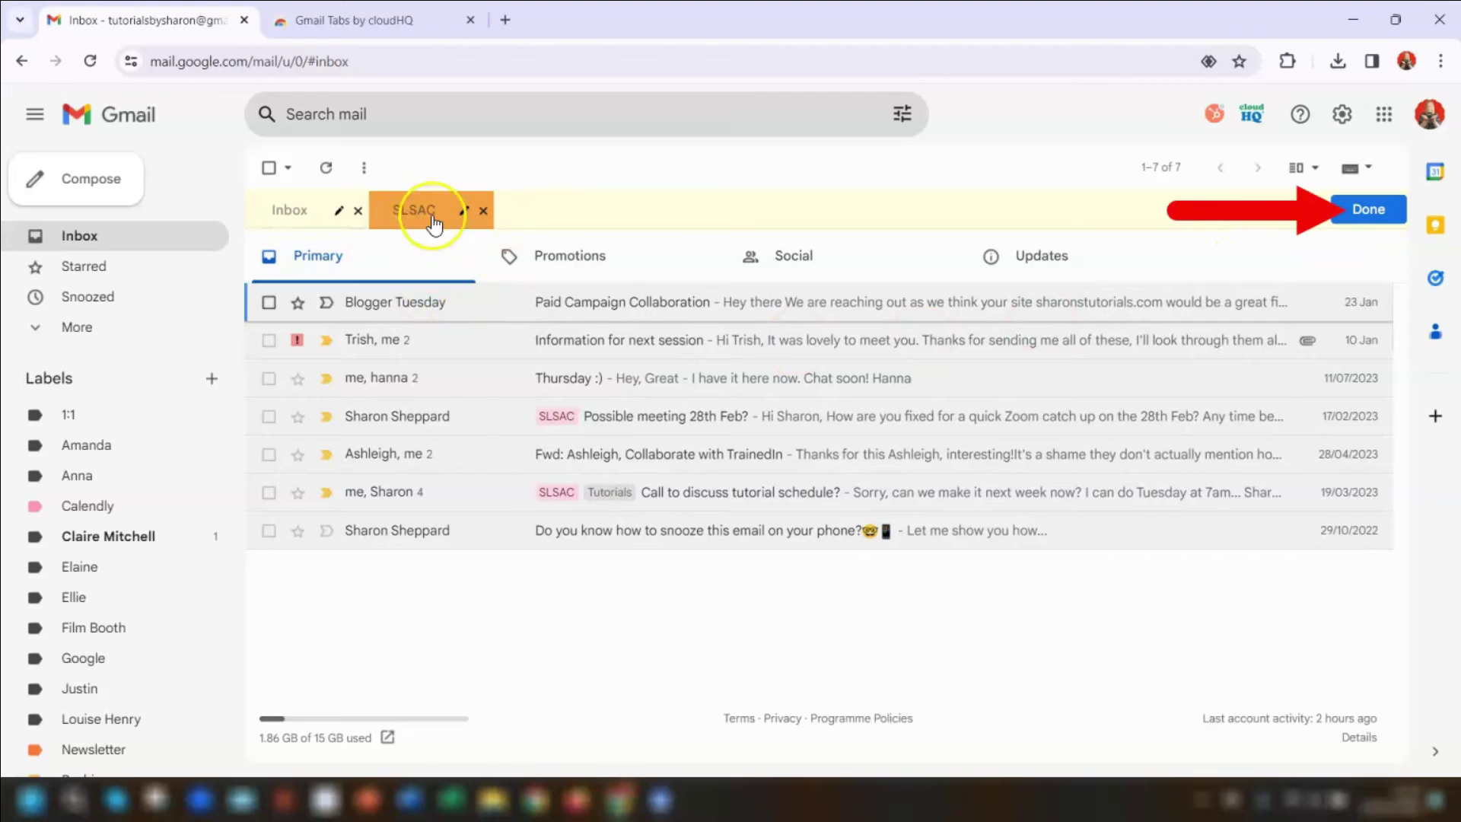
left_click(1336, 207)
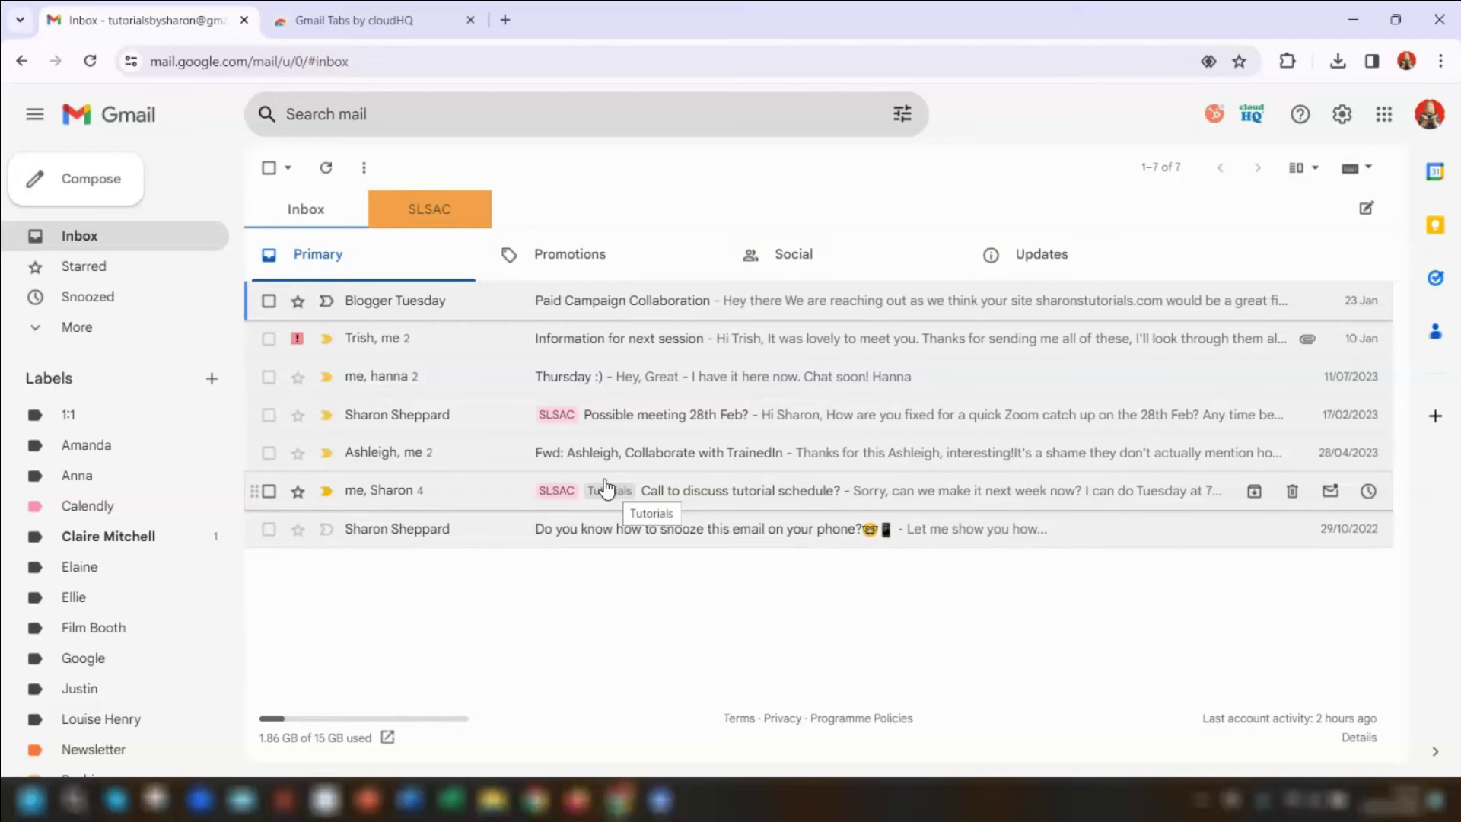
left_click(697, 308)
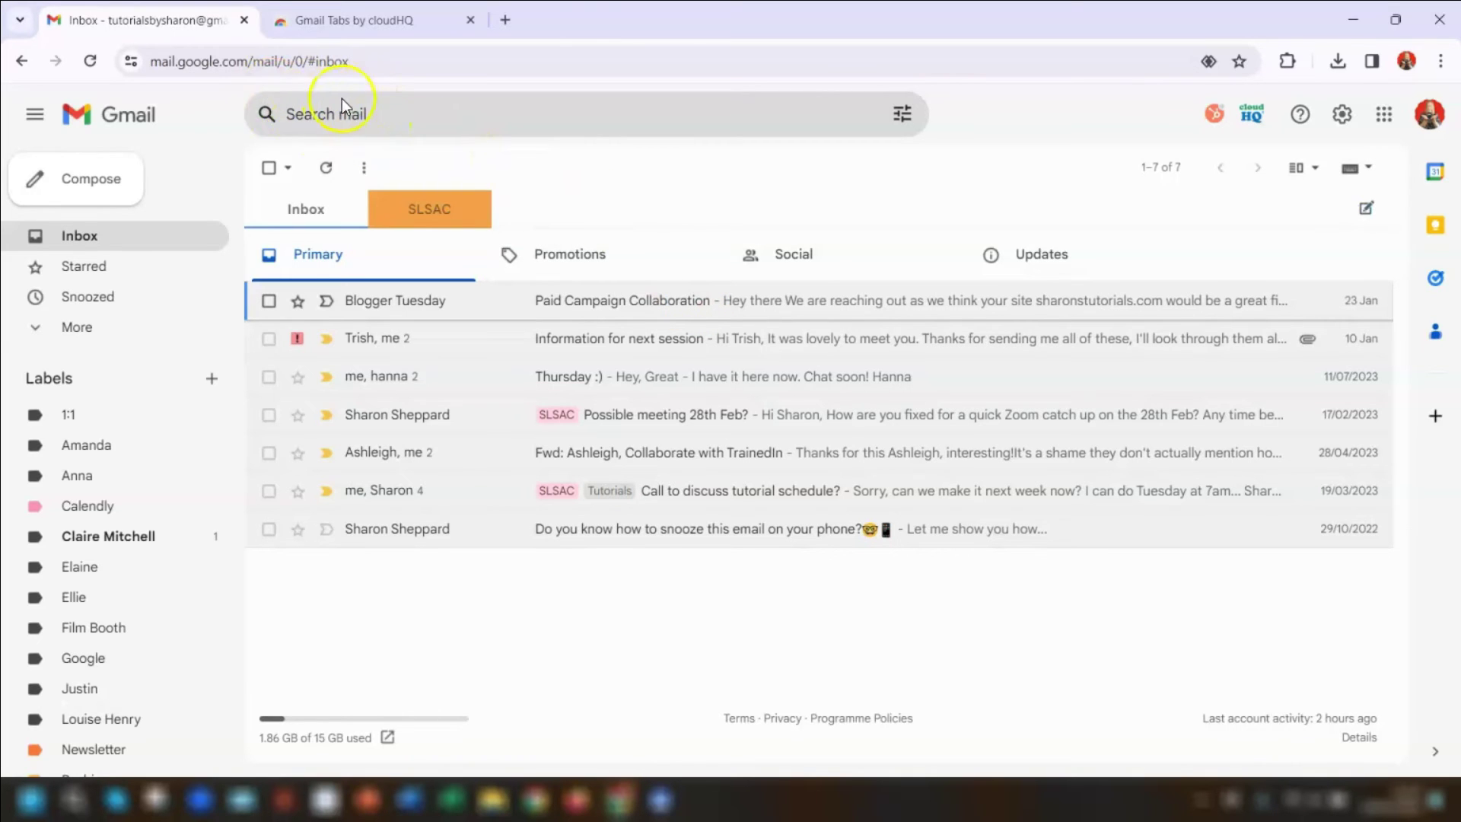
Search 'label:expenses has:attachment', save it as a tab, and return to the Inbox.
left_click(310, 112)
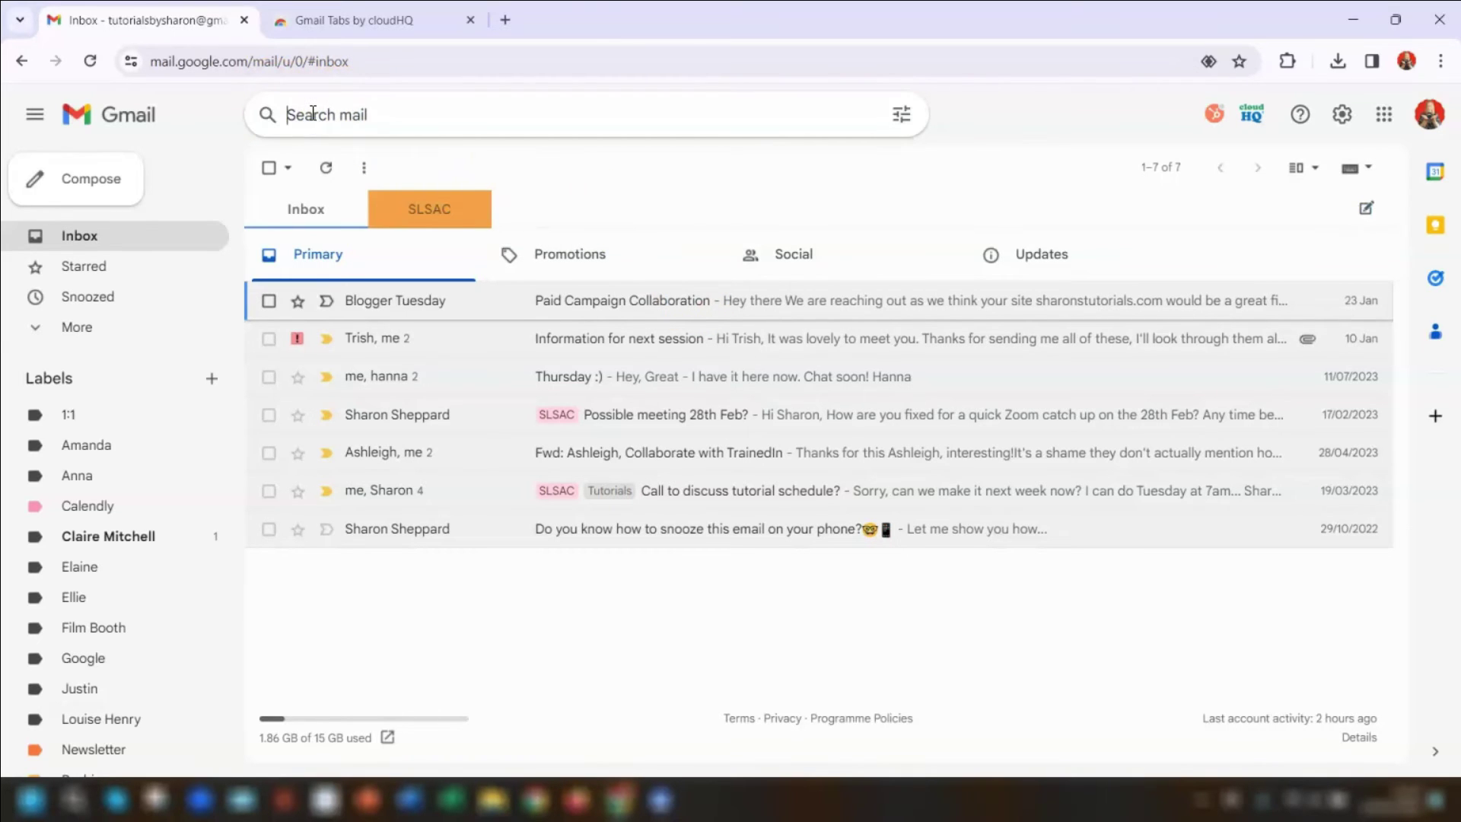
type("label")
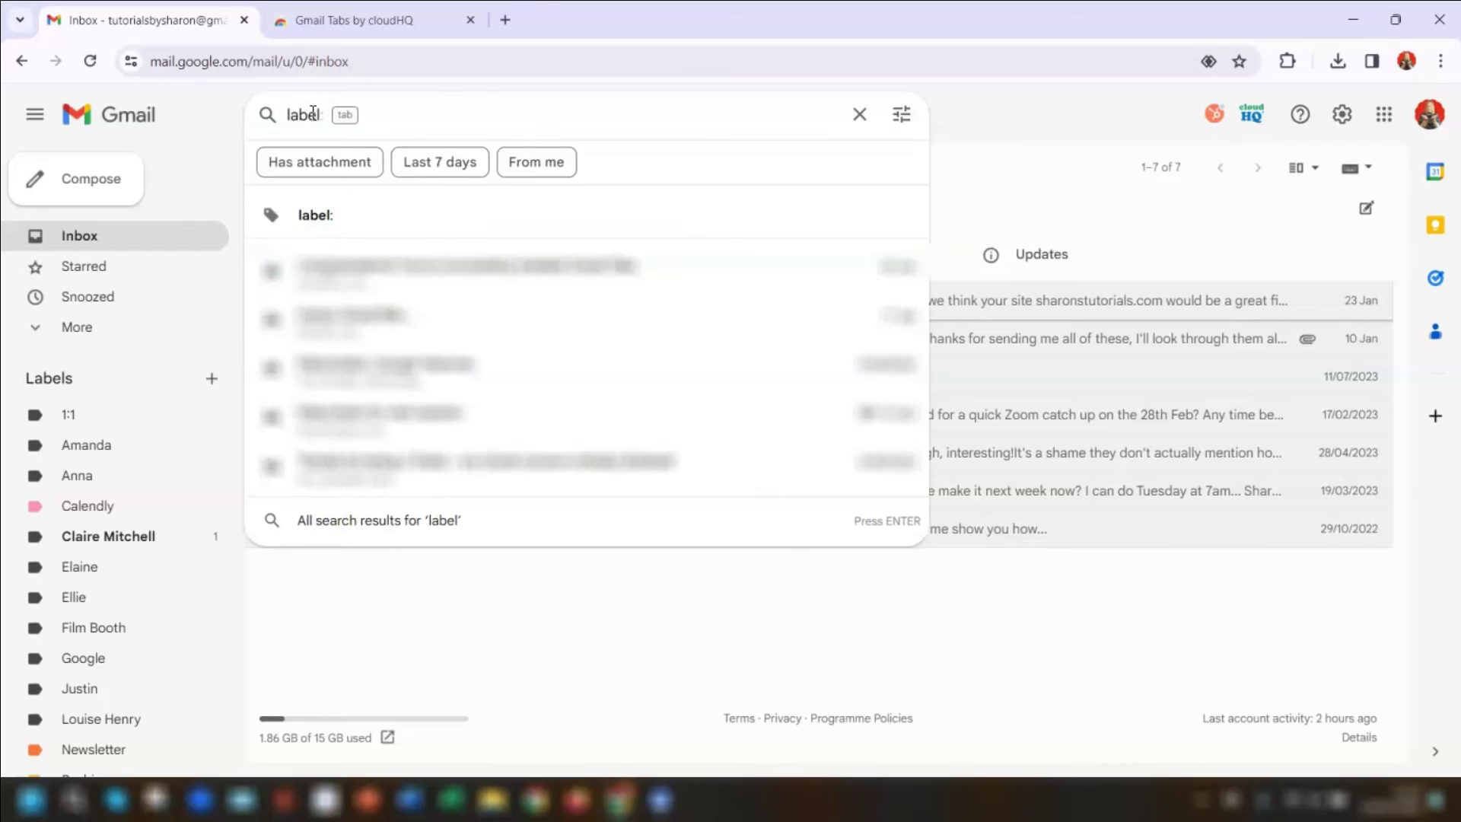
type(":")
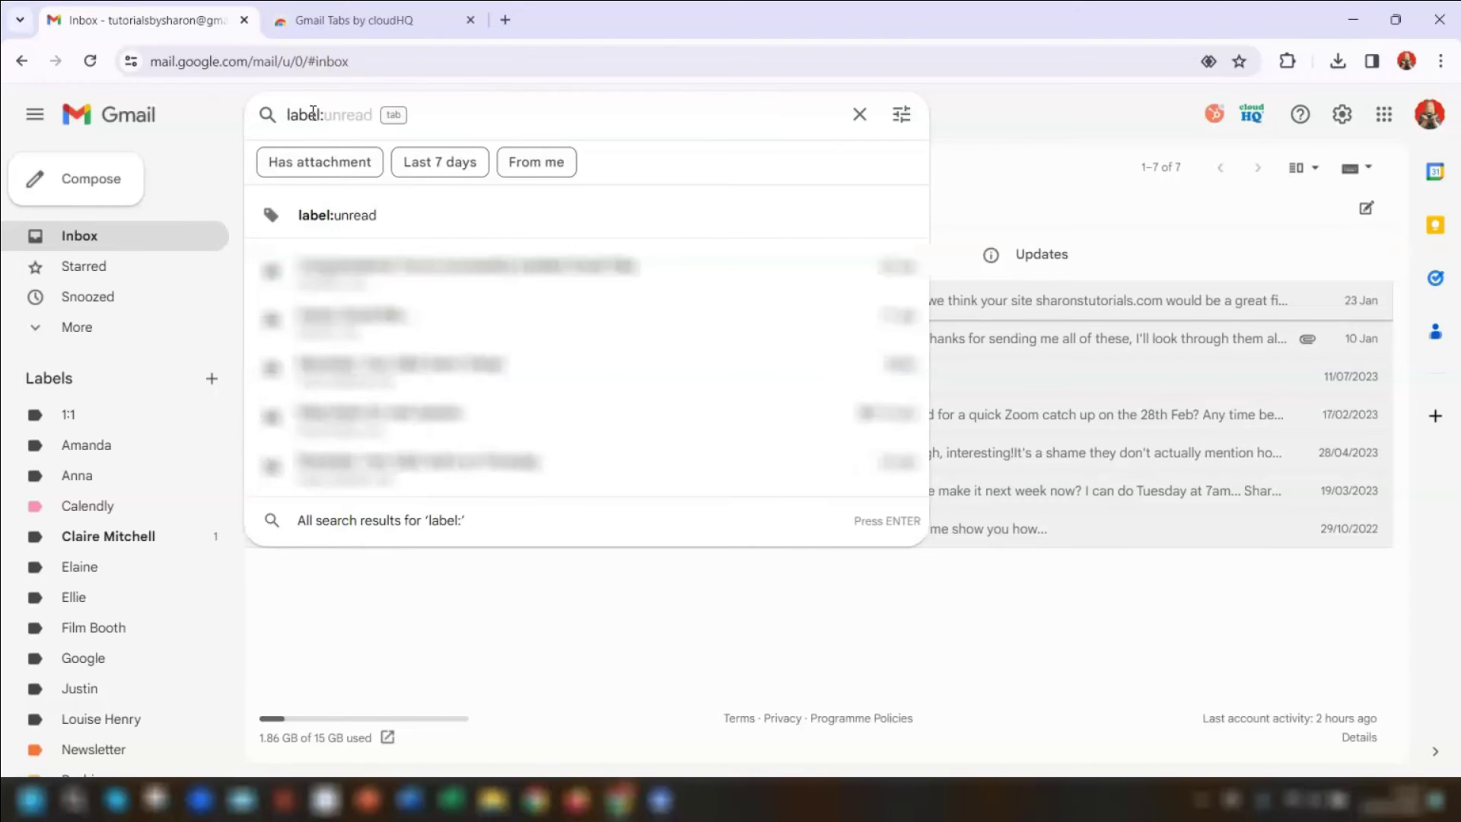
type("expenses")
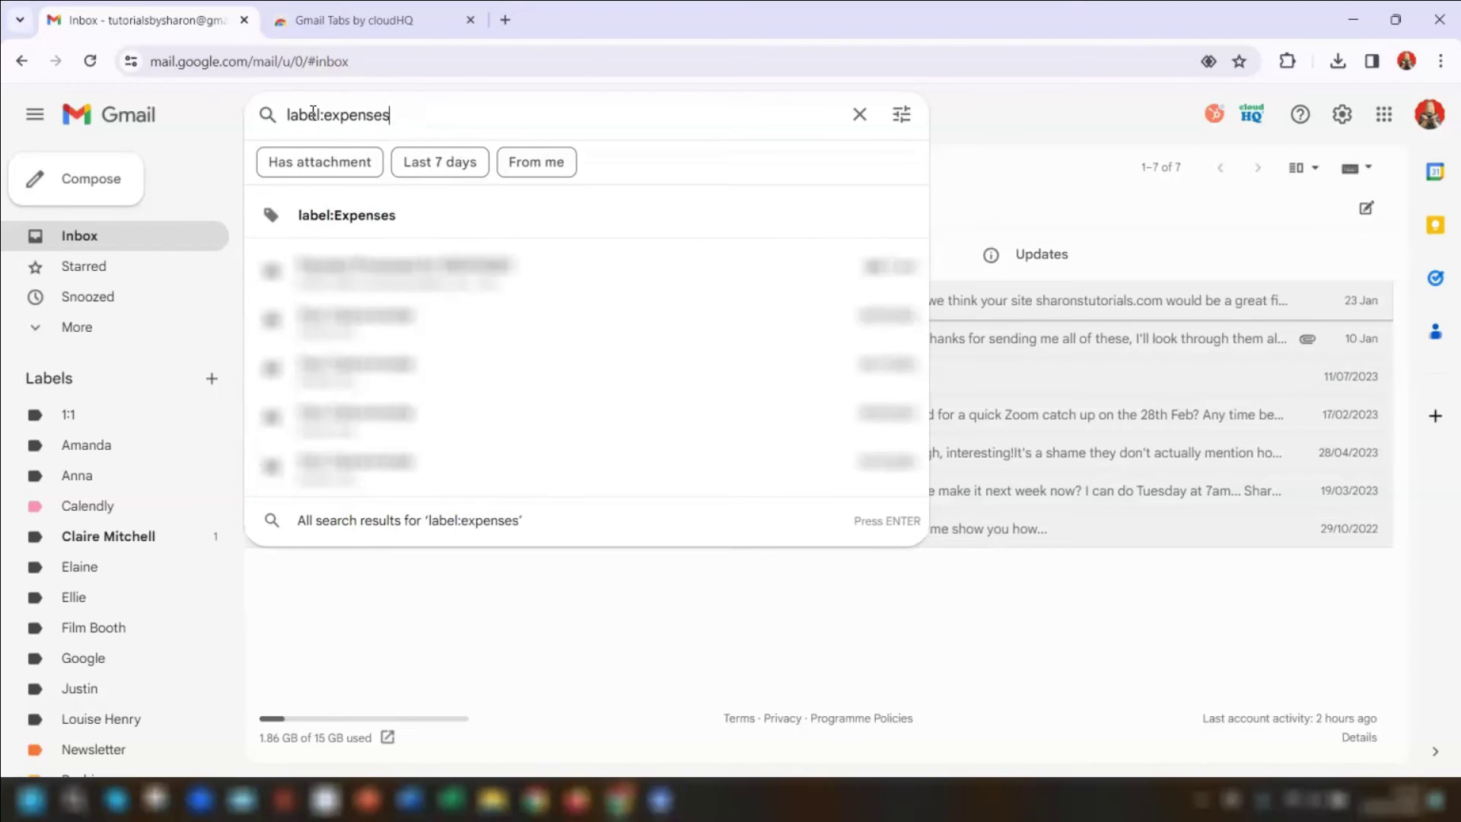
type(" has")
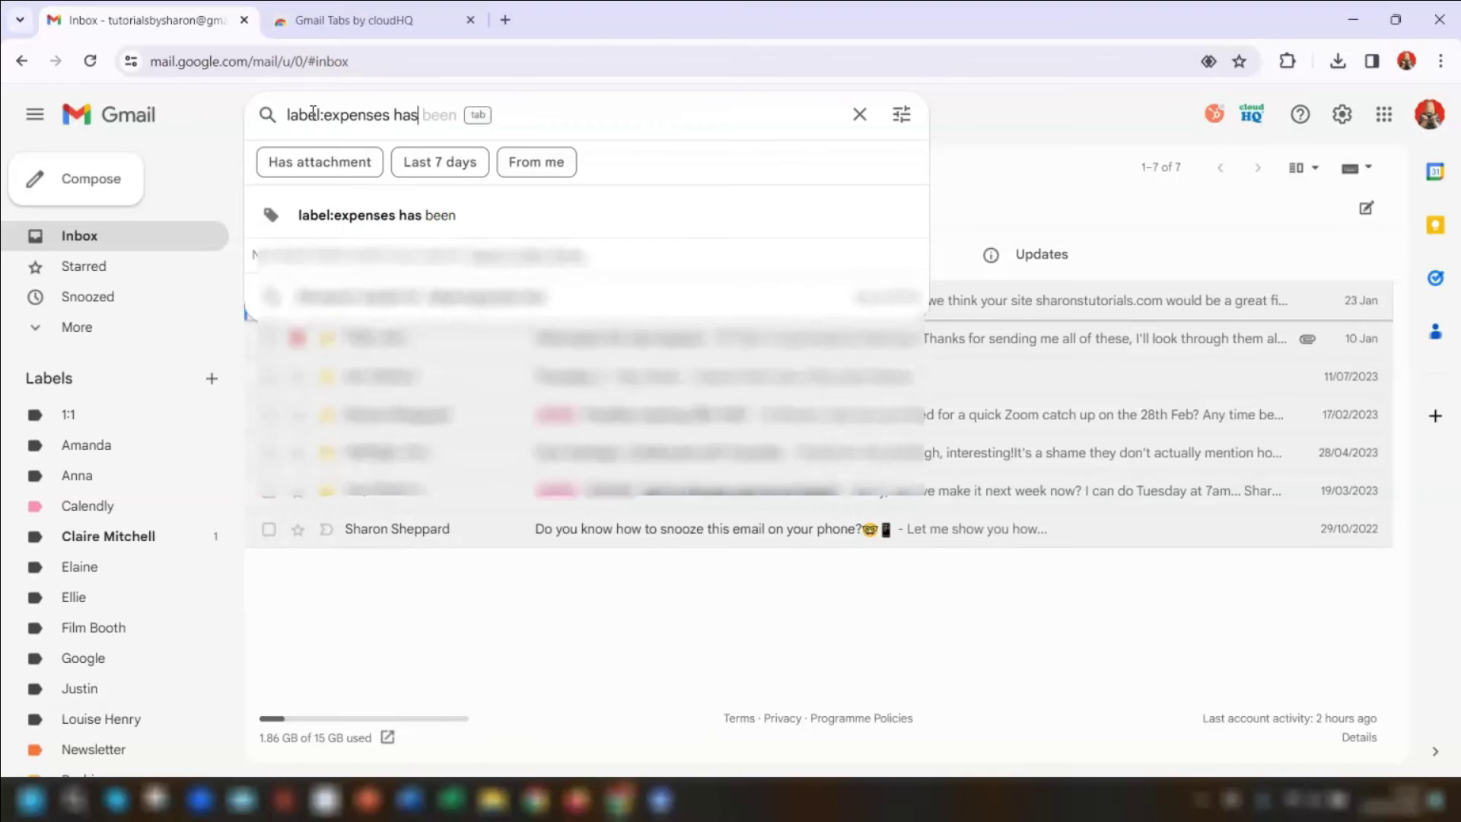
type(":attachment")
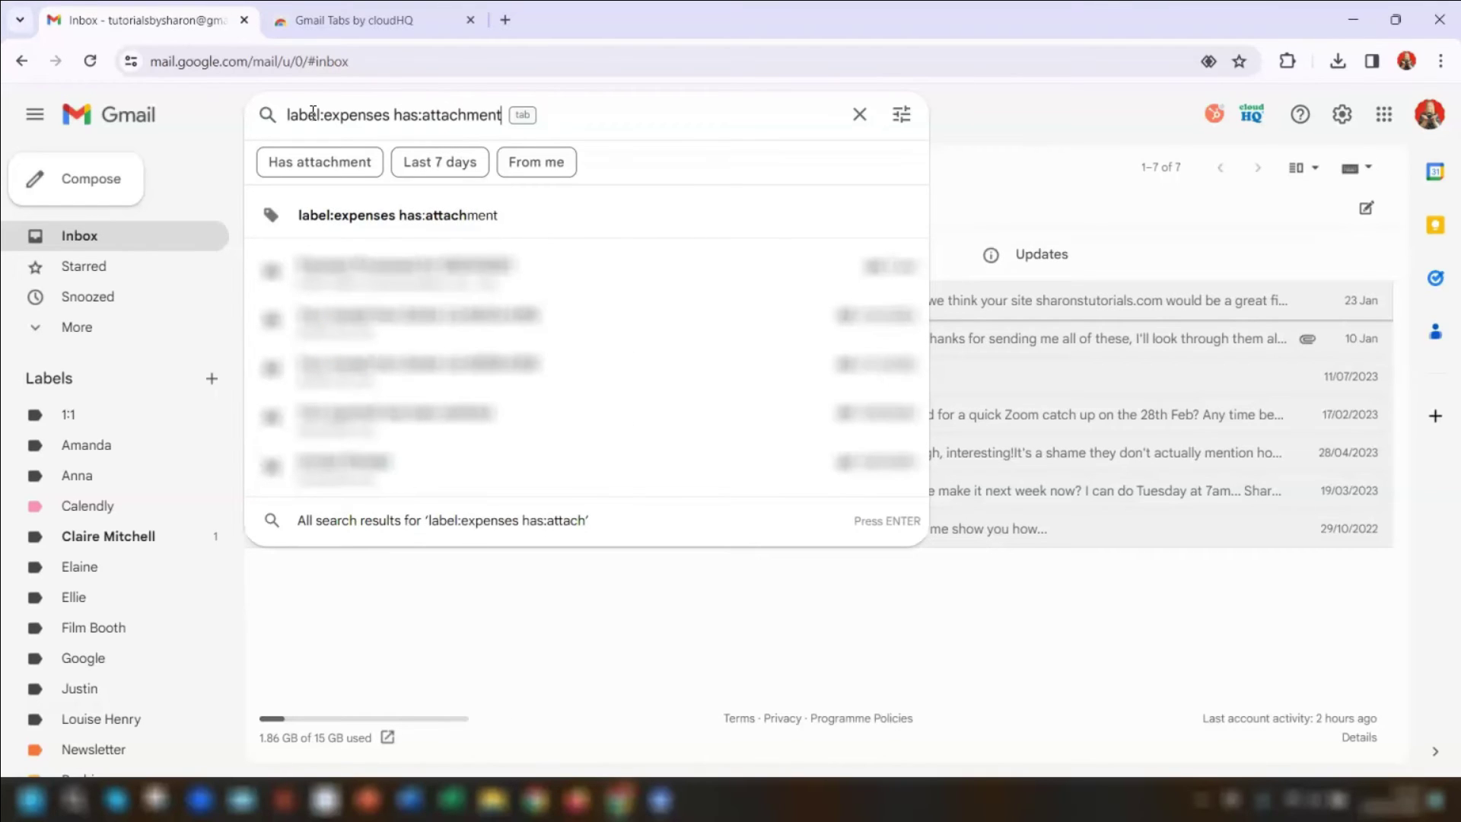
key("Tab")
key("Return")
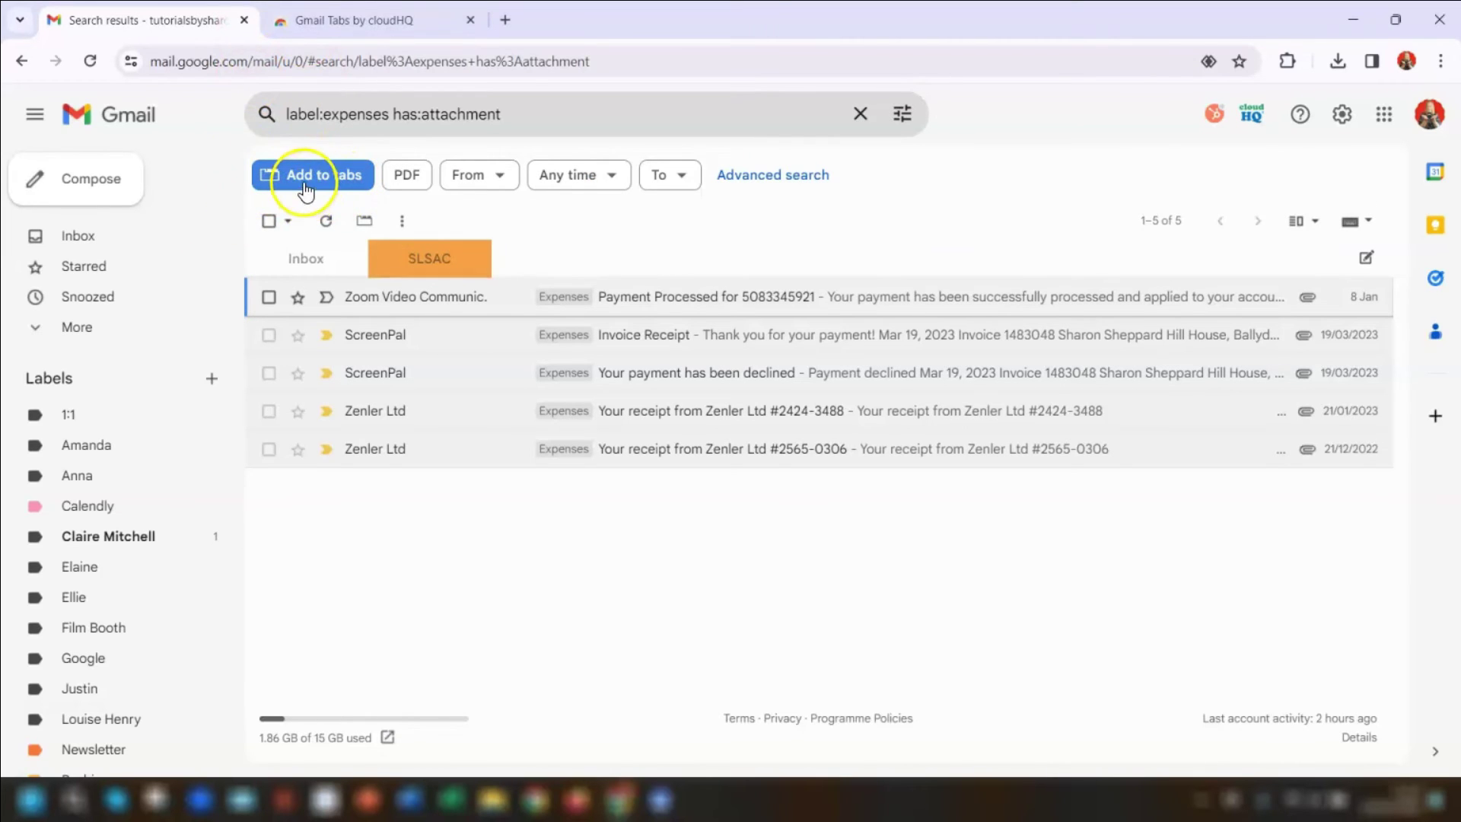
left_click(304, 176)
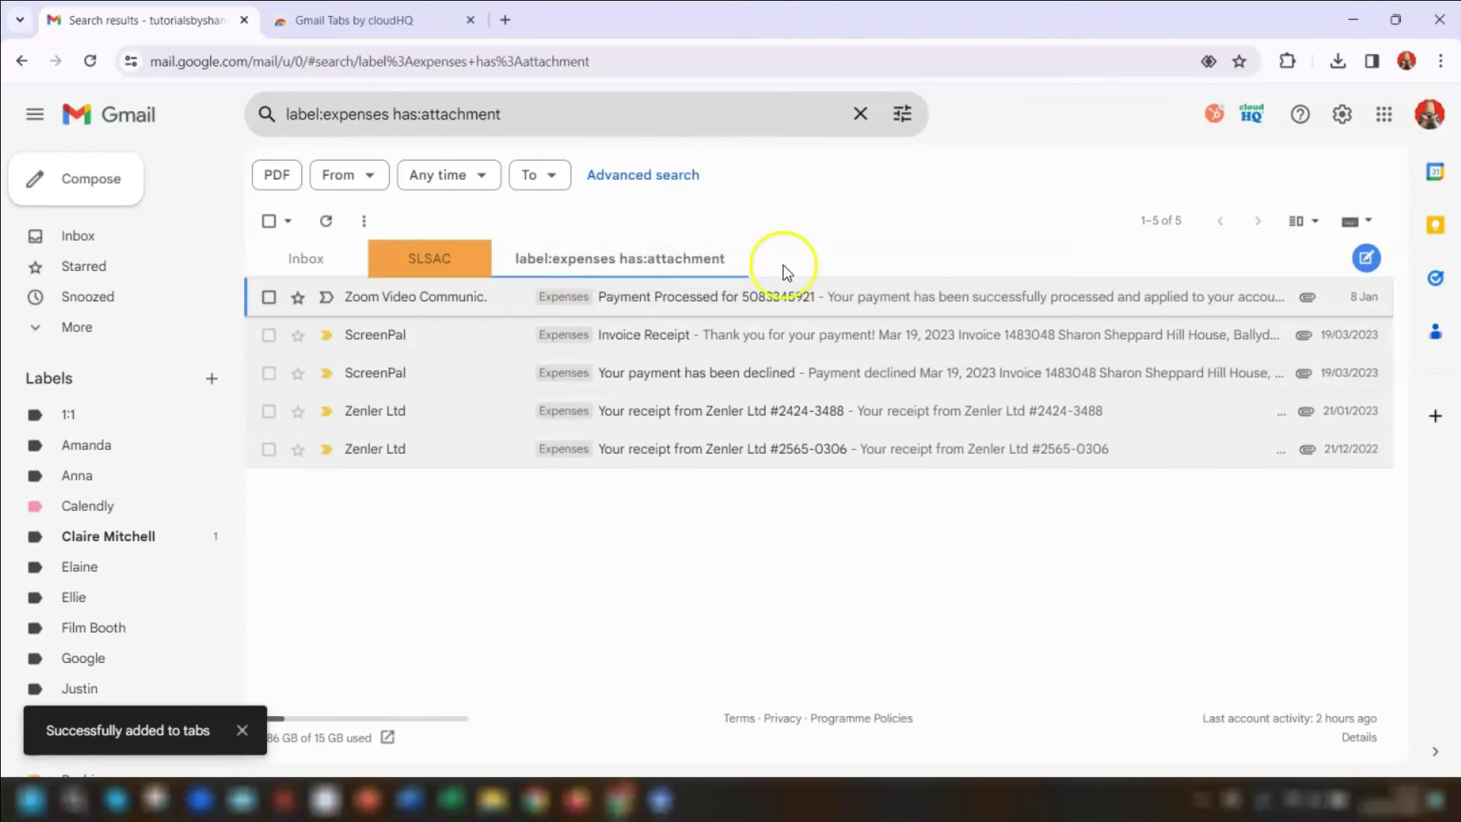
left_click(57, 238)
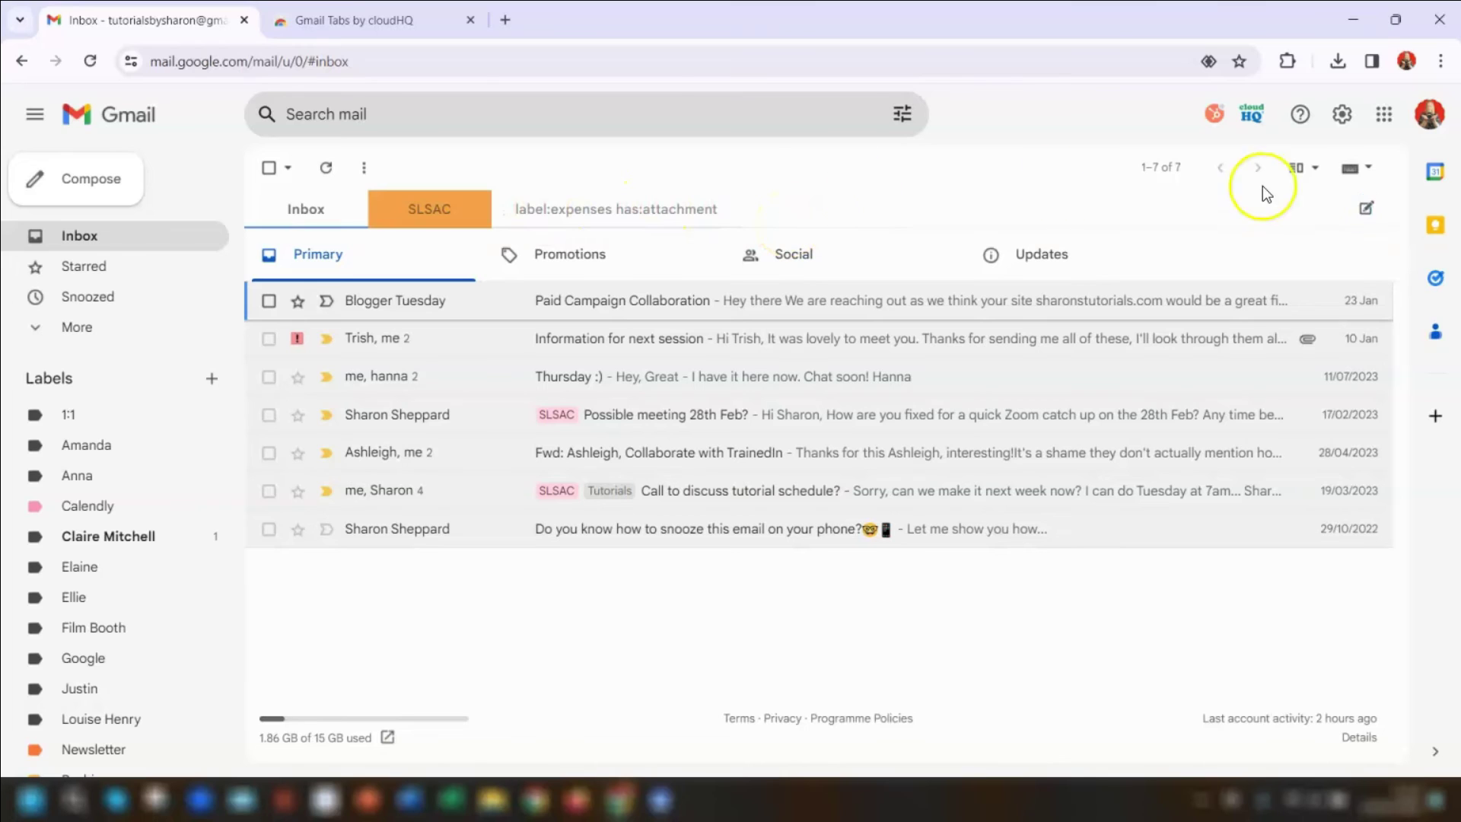
Take SLSAC off the tabs using Remove from tabs in the SLSAC label menu.
left_click(1368, 212)
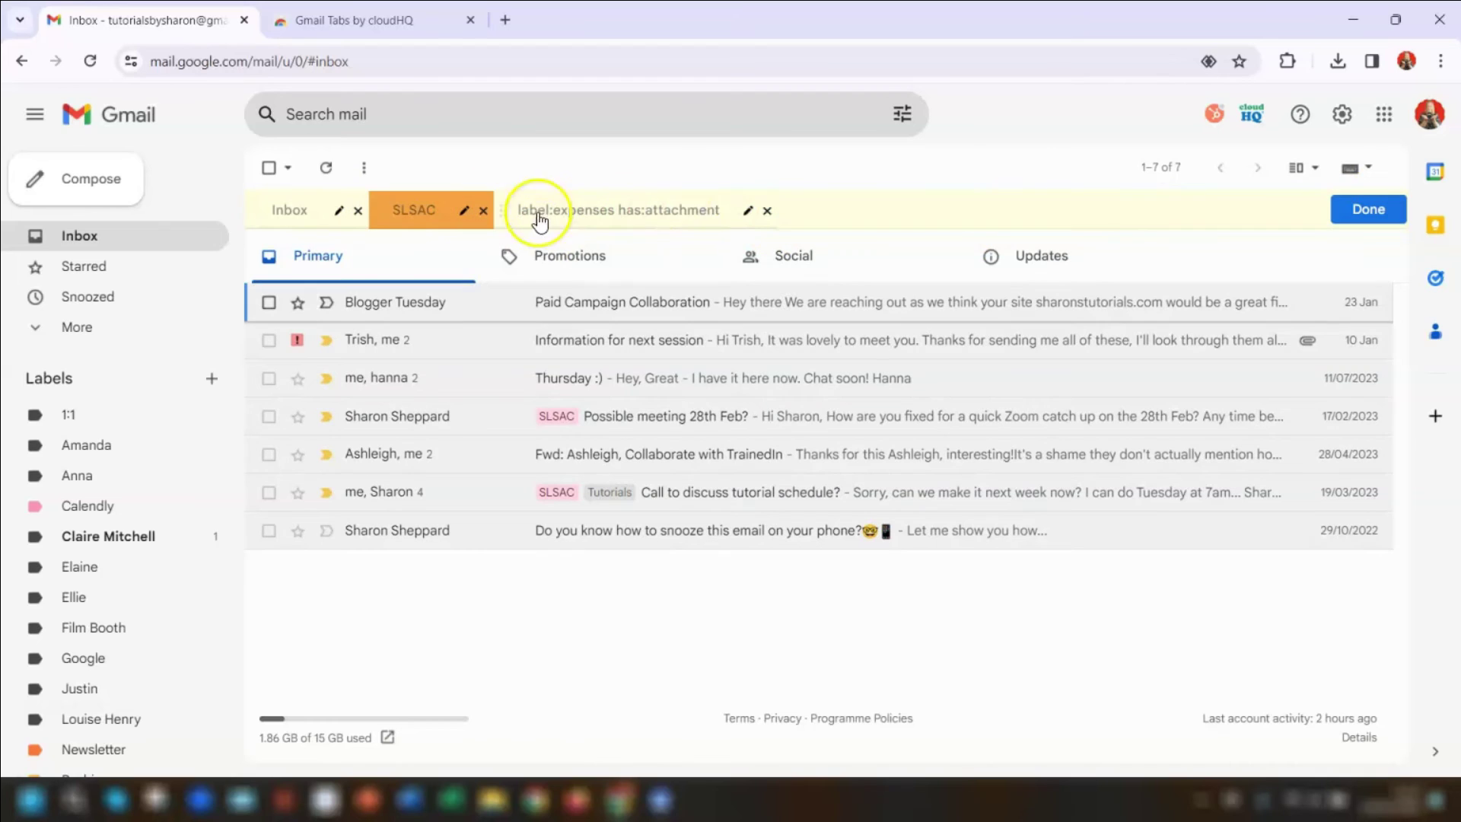
key("Escape")
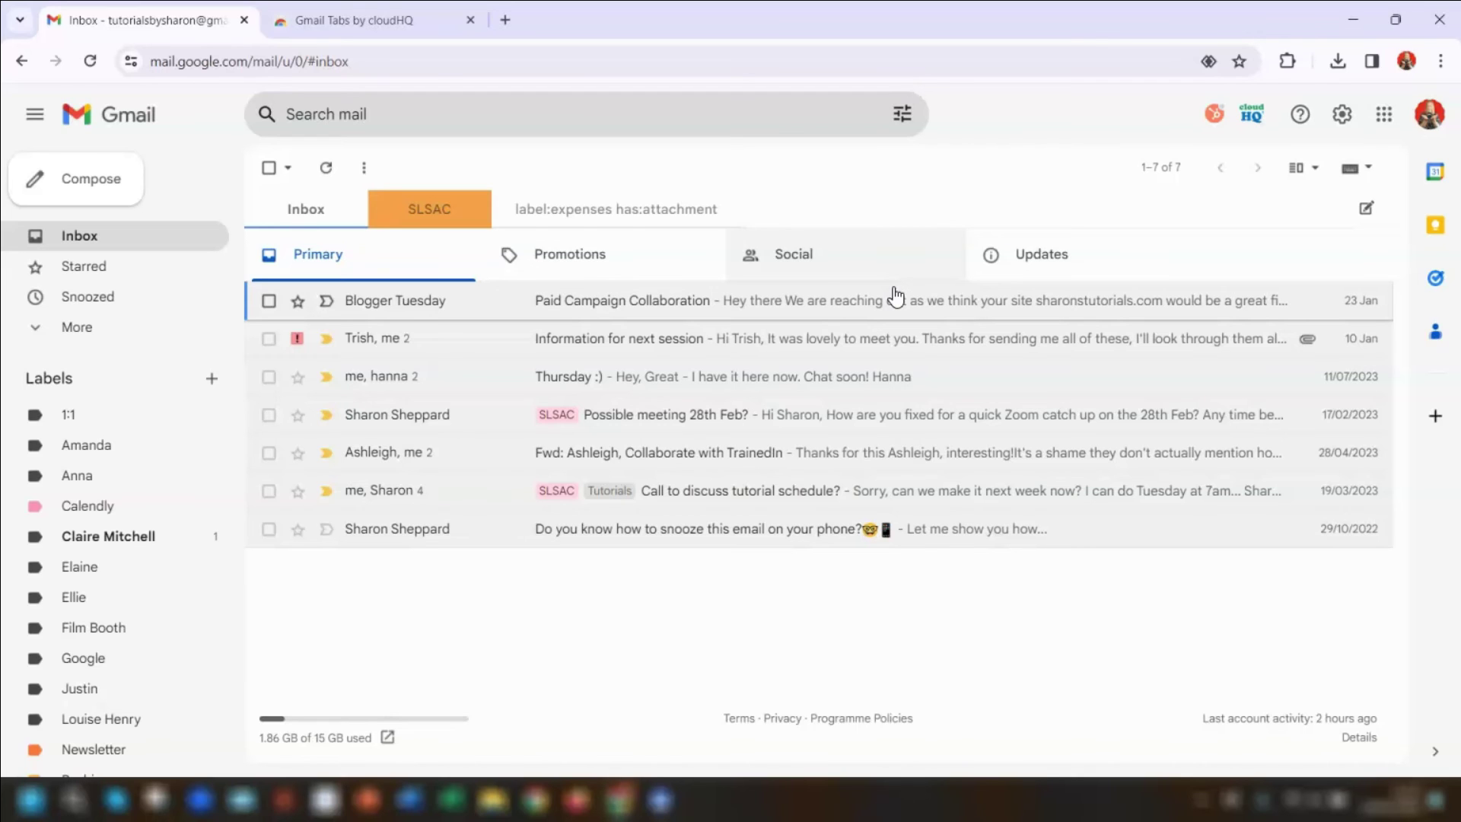
scroll(126, 493, "down", 3)
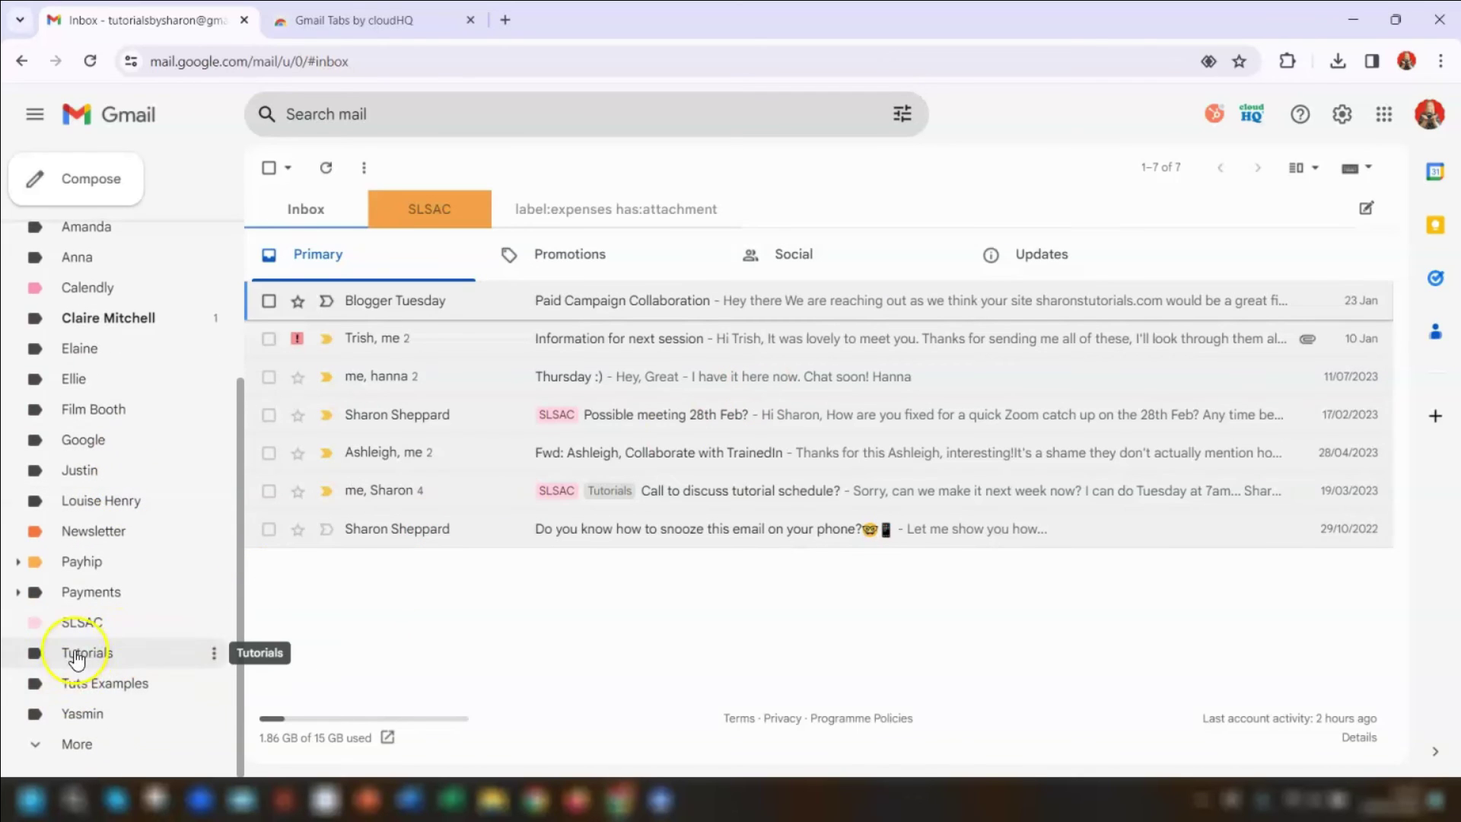
left_click(214, 624)
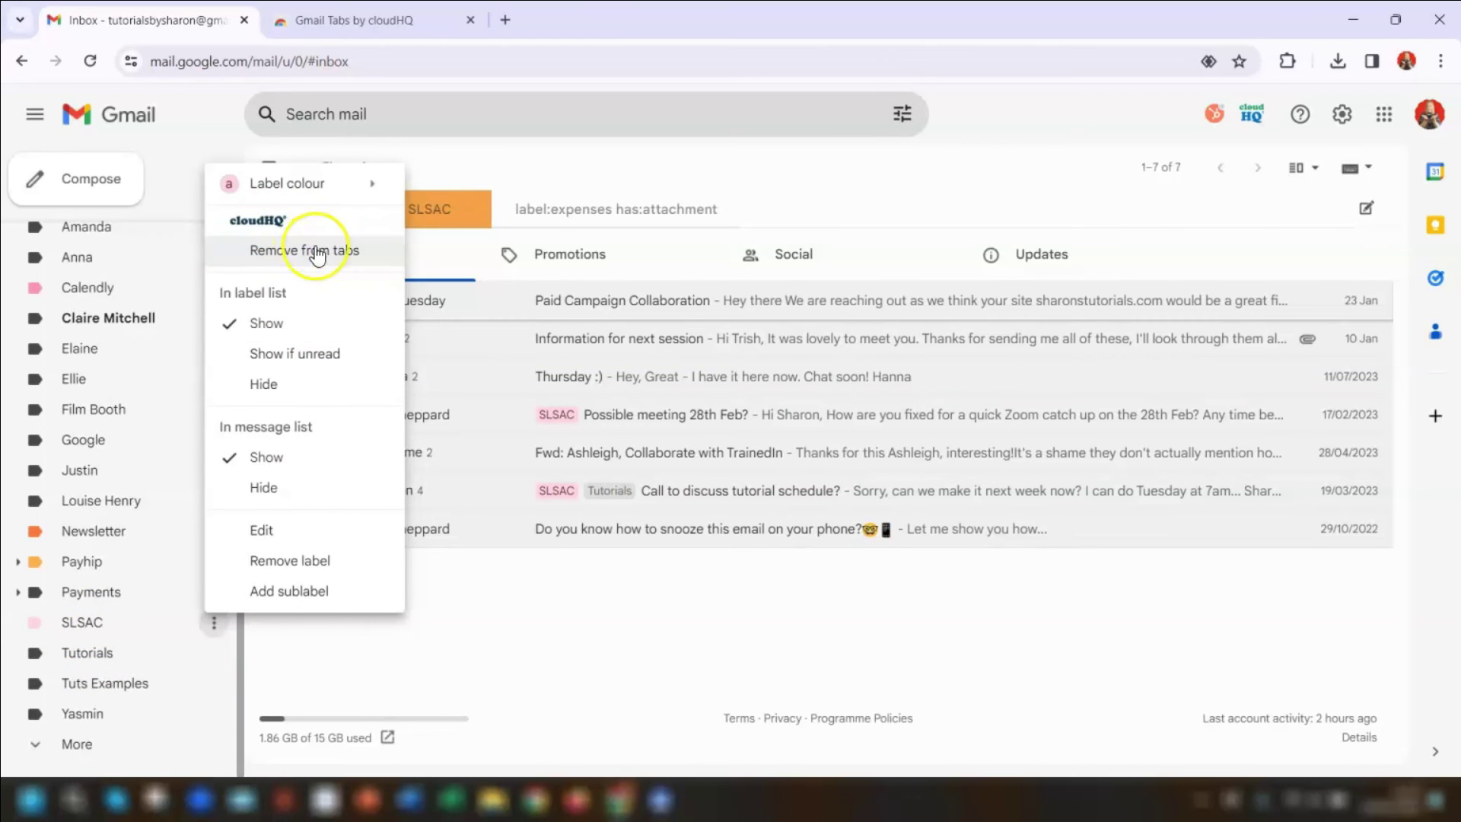
left_click(348, 255)
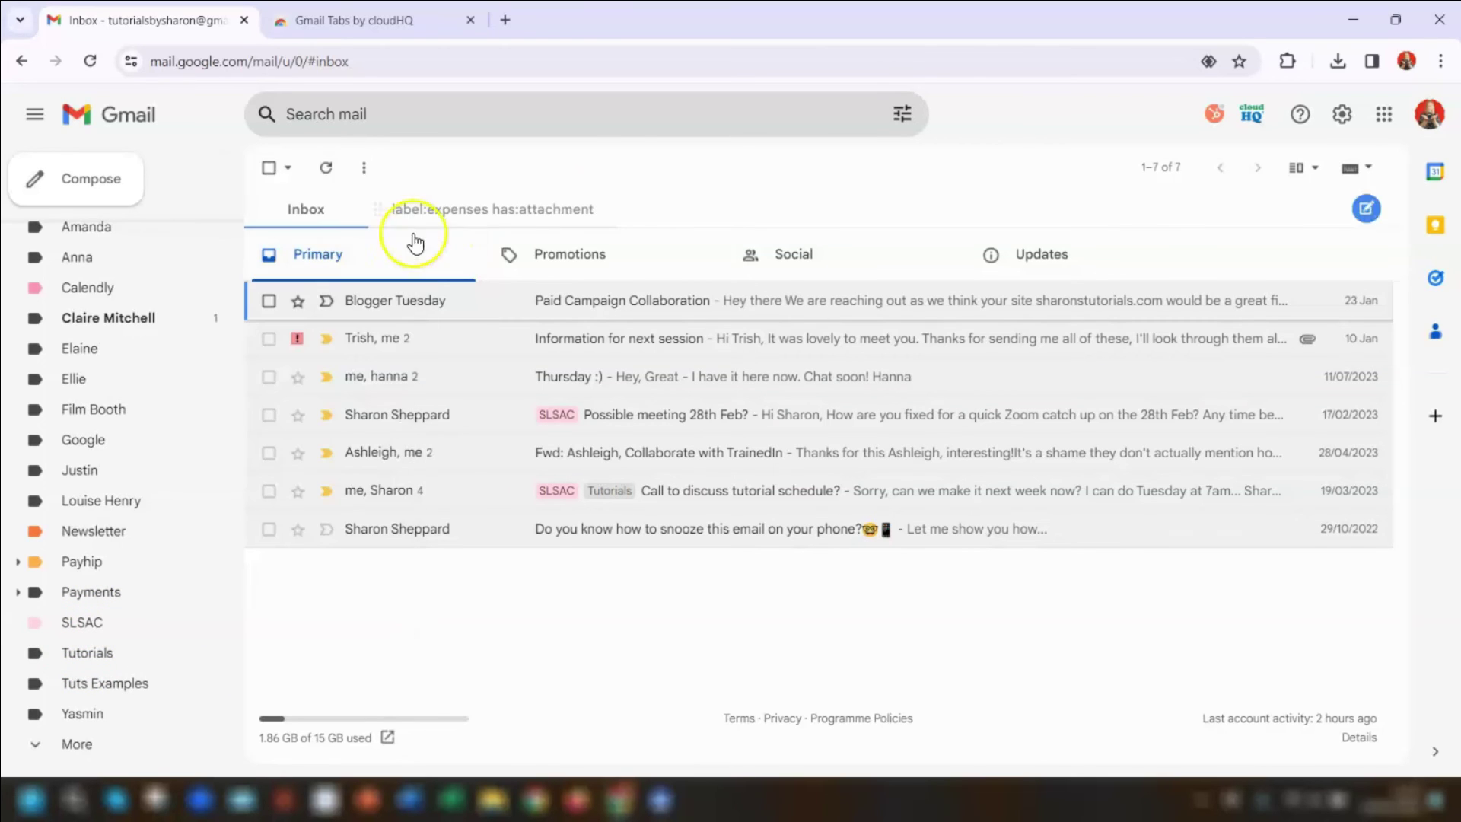